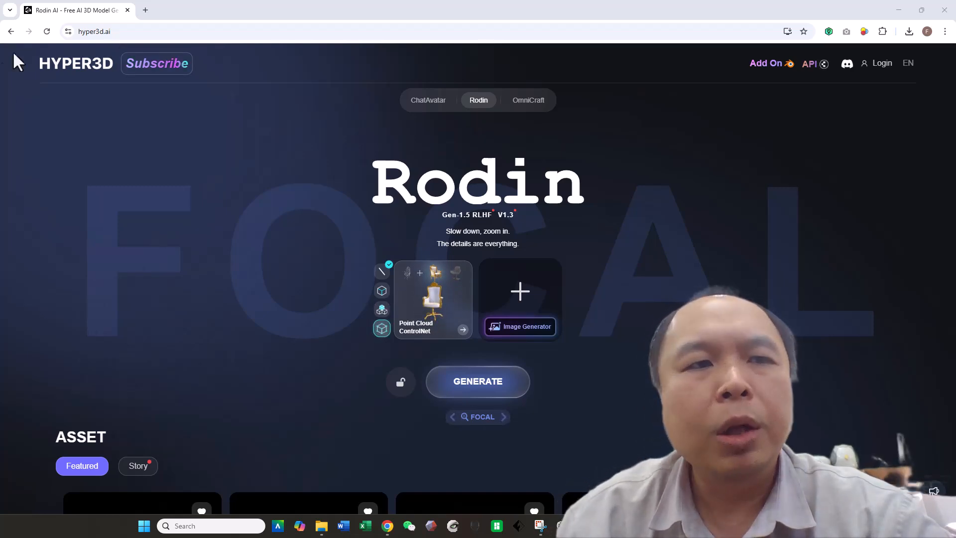
Step: Log in to Hyper3D using the Google sign-in option
left_click(882, 65)
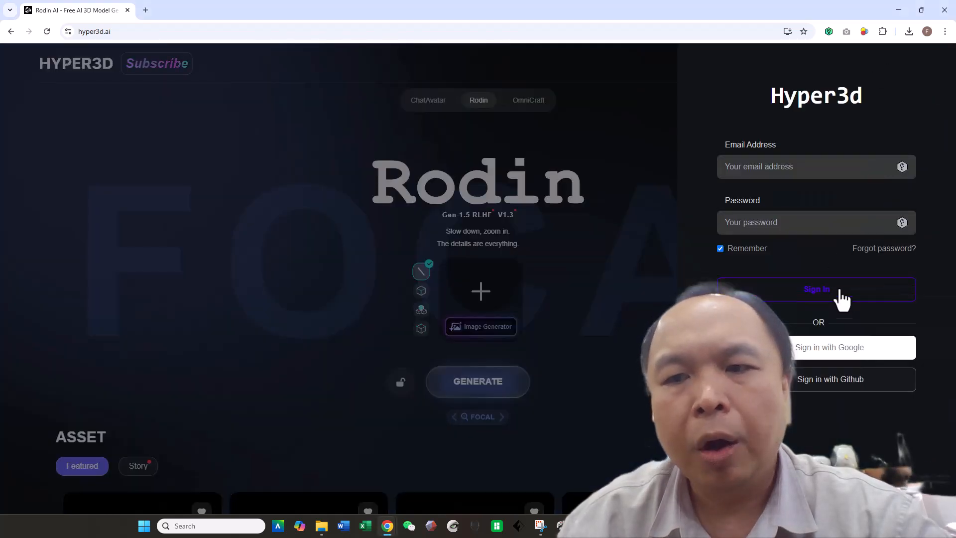
left_click(847, 343)
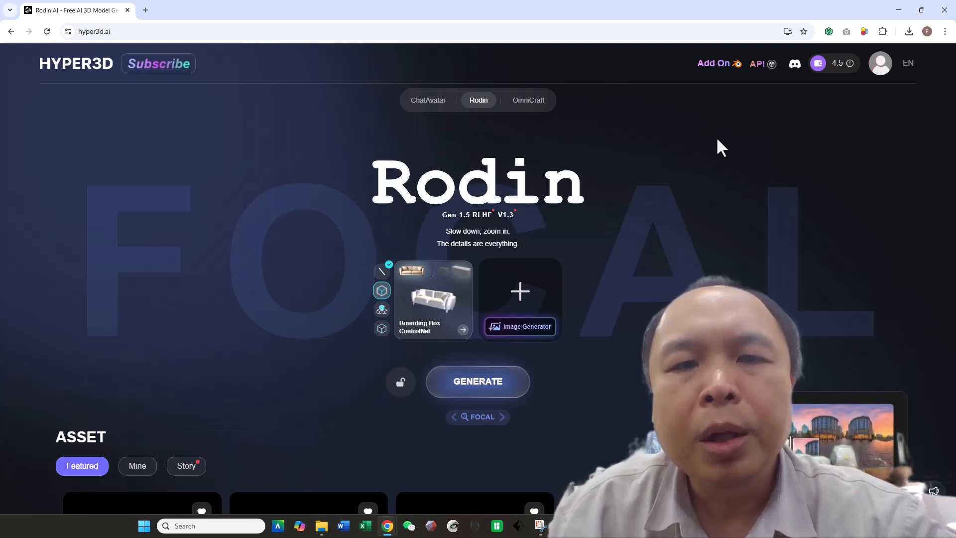
Step: Open the image upload dialog and browse to the Picture (Jan 2024) folder on Backup (D:)
mouse_move(513, 313)
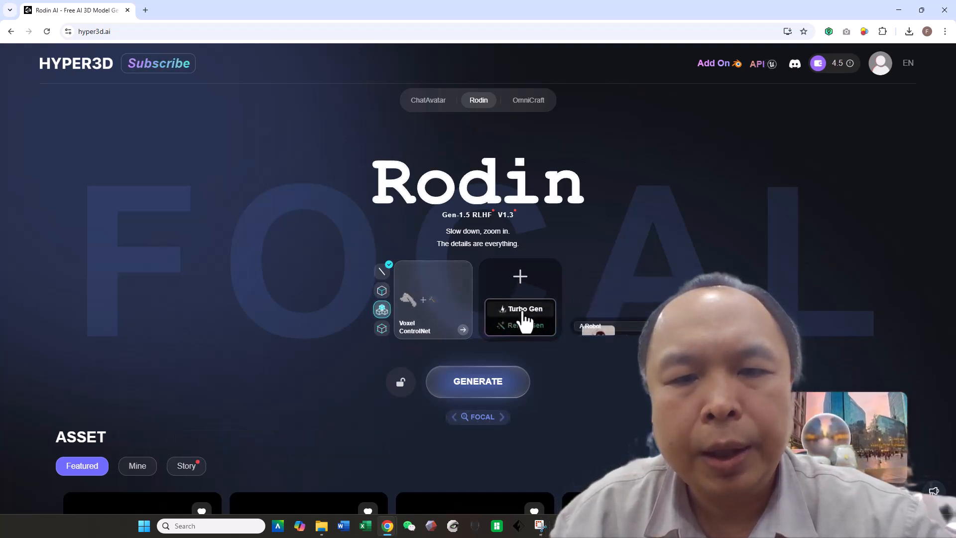
mouse_move(515, 280)
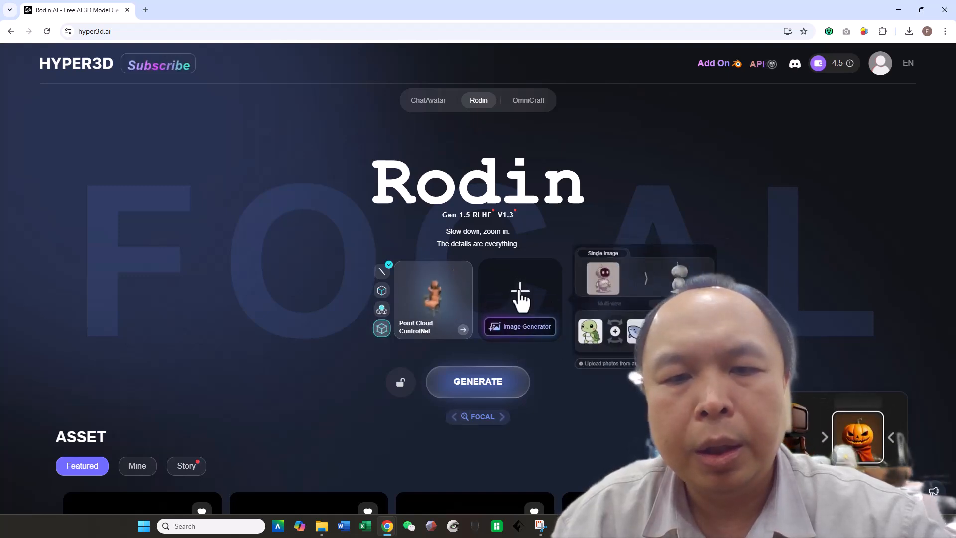
left_click(518, 292)
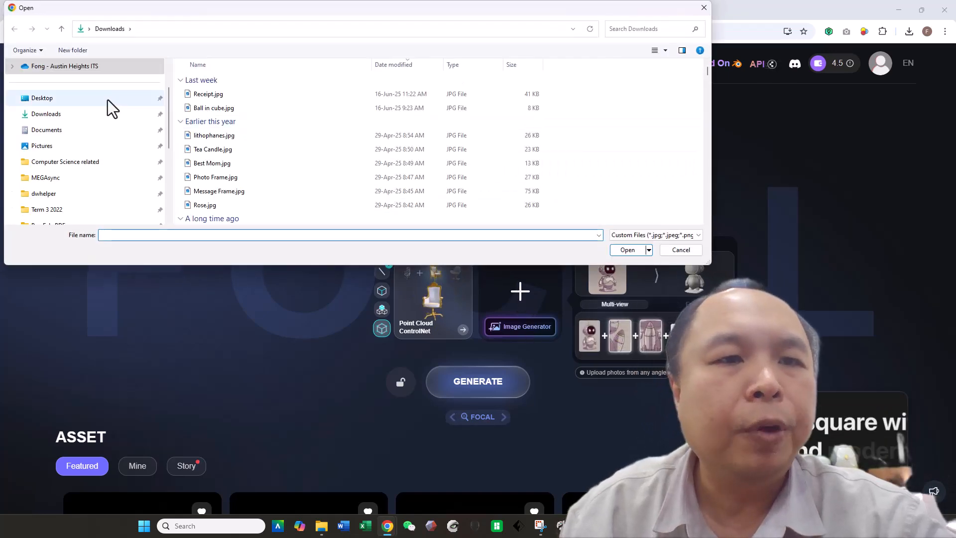
scroll(108, 99, "down", 2)
scroll(107, 99, "down", 1)
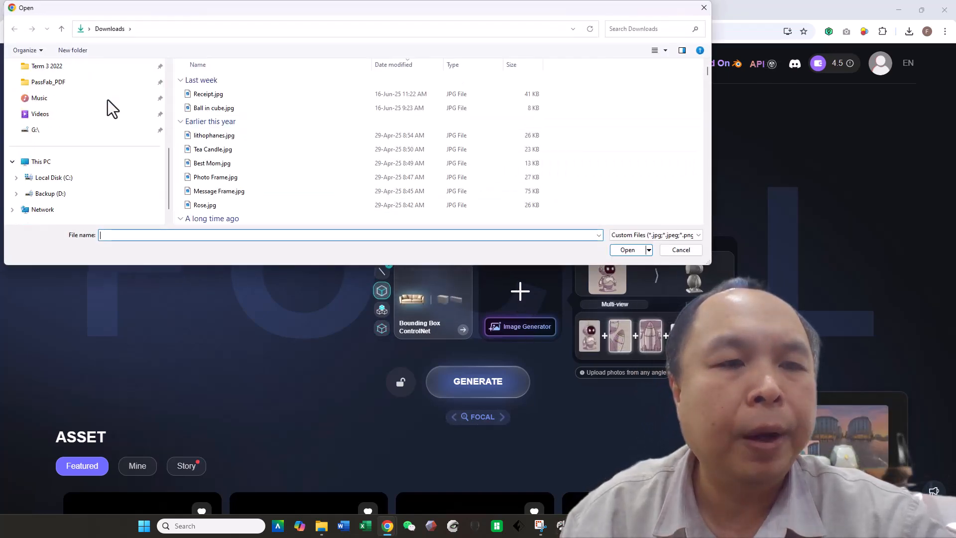
left_click(72, 195)
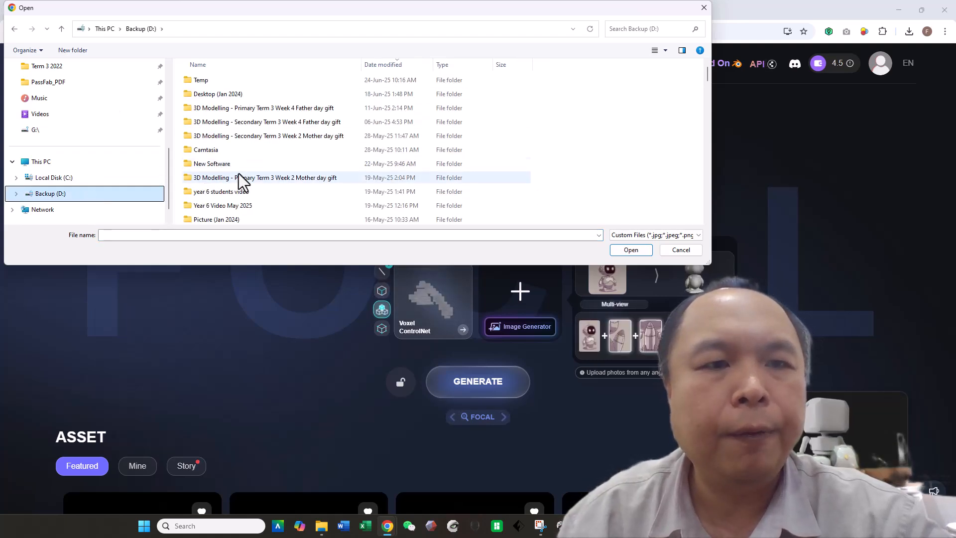
scroll(241, 174, "down", 2)
scroll(238, 176, "down", 1)
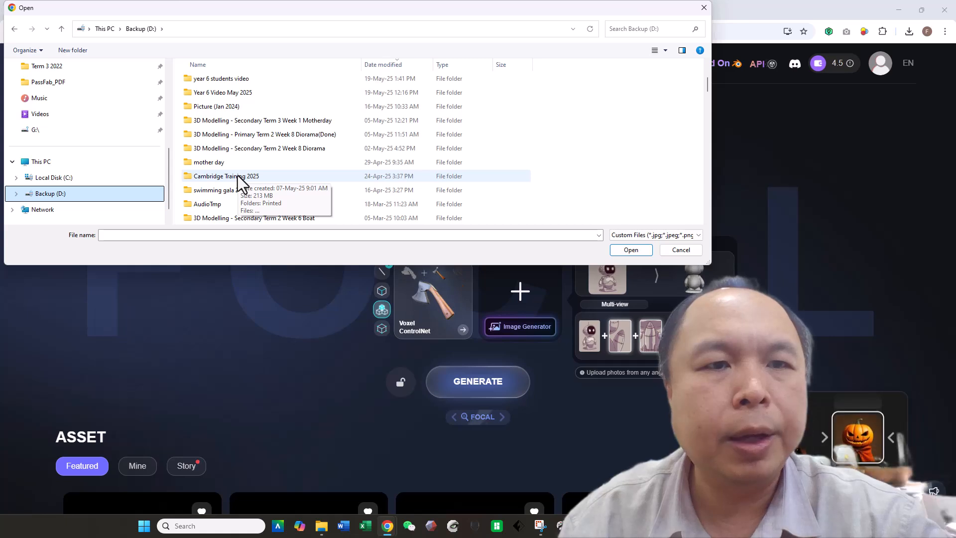
left_click(234, 107)
double_click(233, 107)
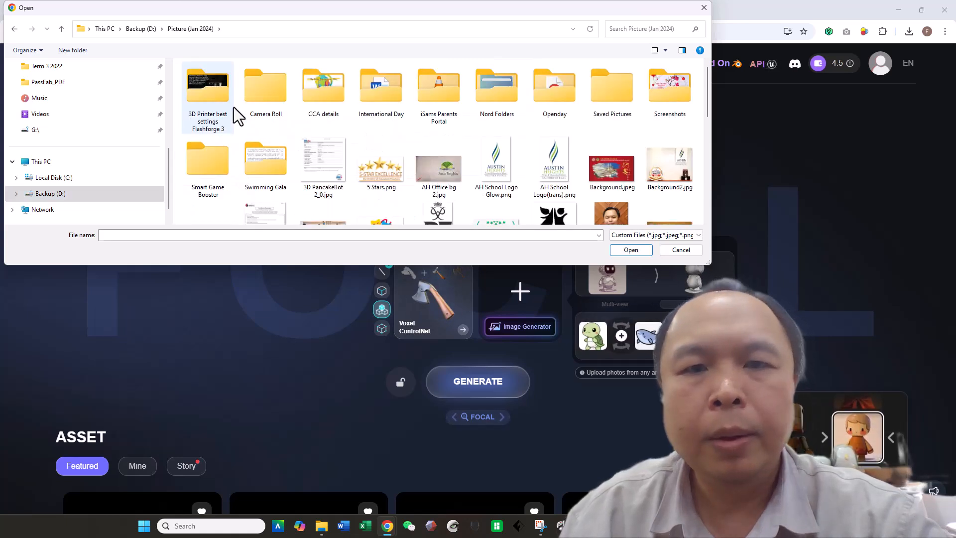
left_click(604, 219)
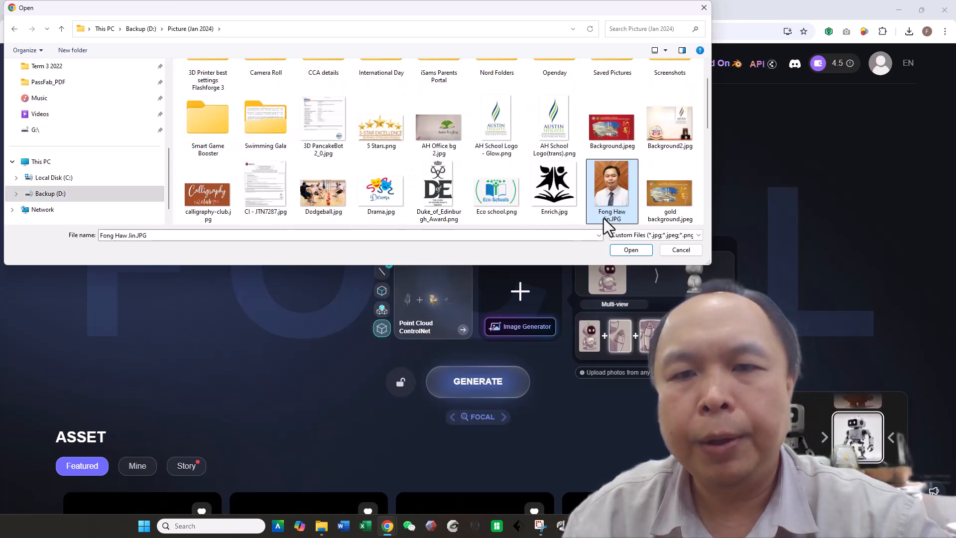
Step: Add the portrait photo to Rodin's image slot and close the file dialog
left_click_drag(610, 173, 525, 299)
left_click_drag(613, 189, 612, 191)
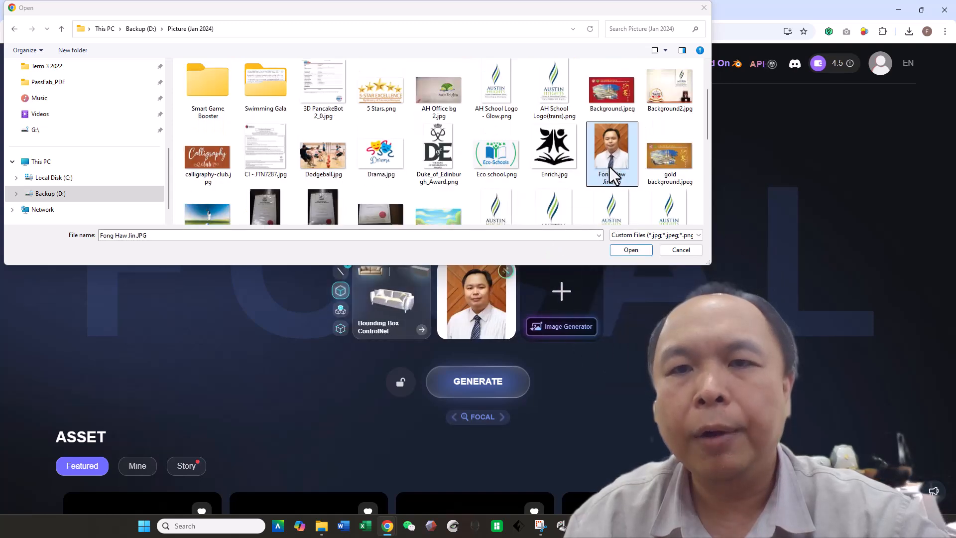
left_click(704, 8)
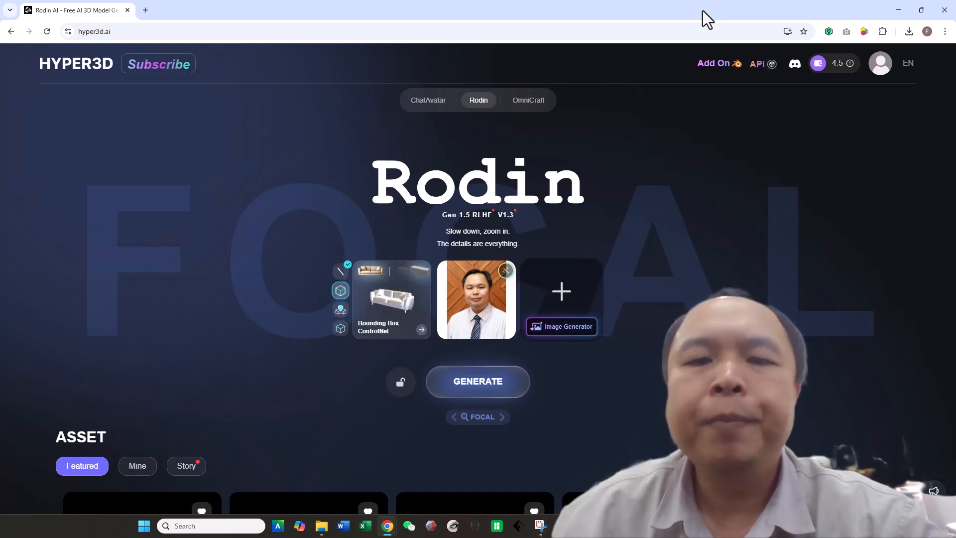
Step: Generate a 3D model from the uploaded portrait and dismiss the discount offer popup
mouse_move(546, 308)
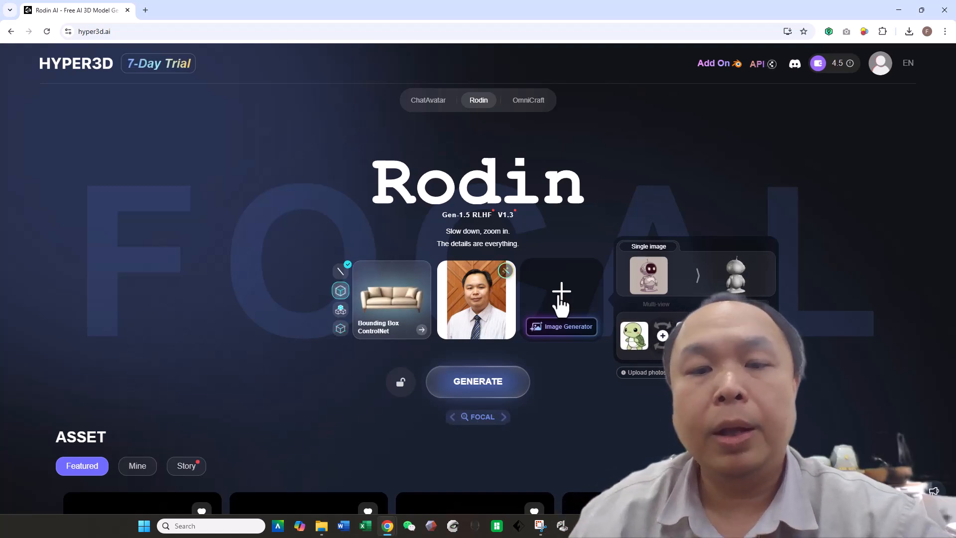
left_click(478, 387)
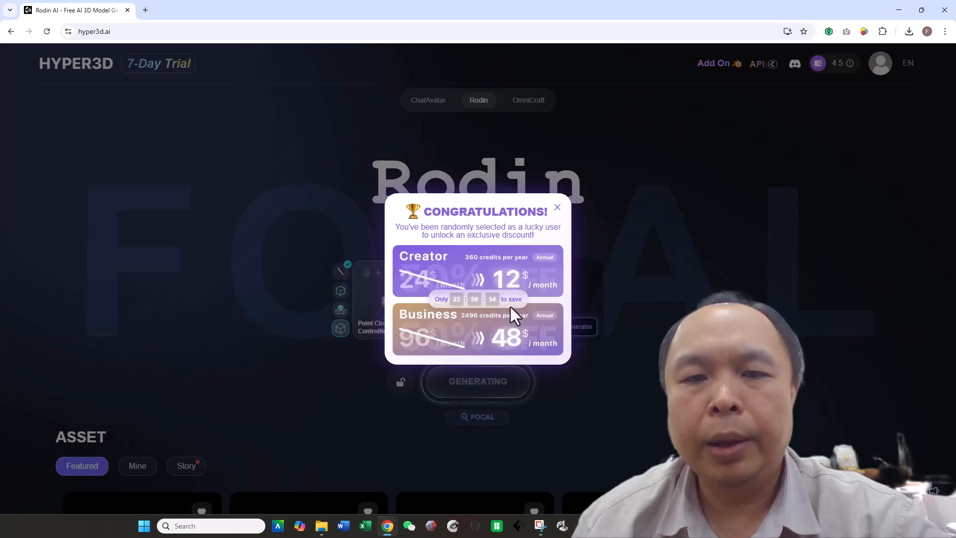
left_click(556, 209)
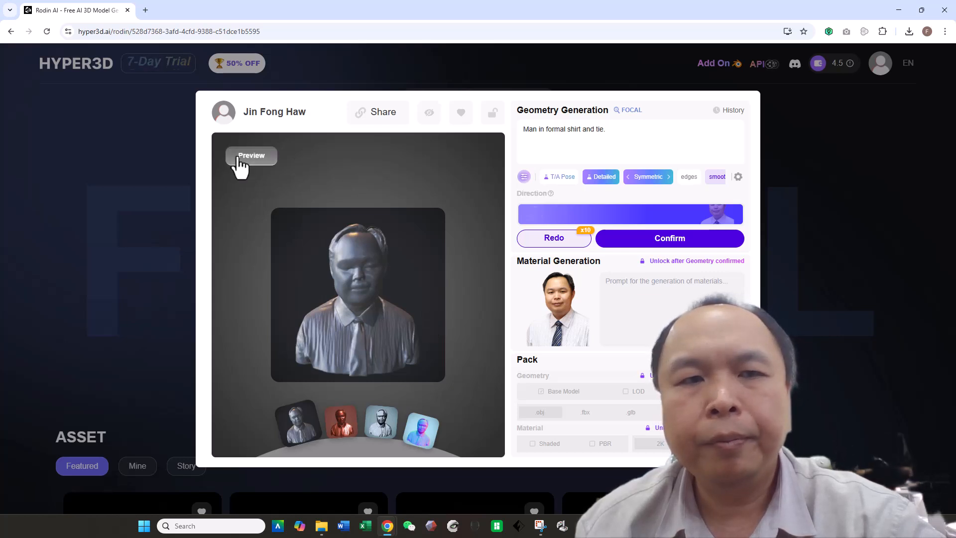
Step: Confirm the generated bust geometry for one credit
left_click_drag(440, 337, 381, 361)
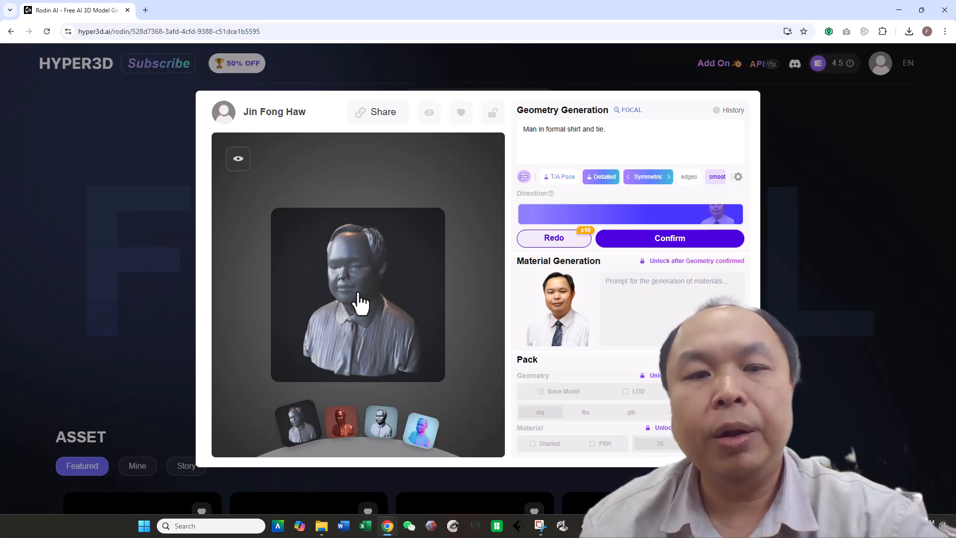
left_click(540, 527)
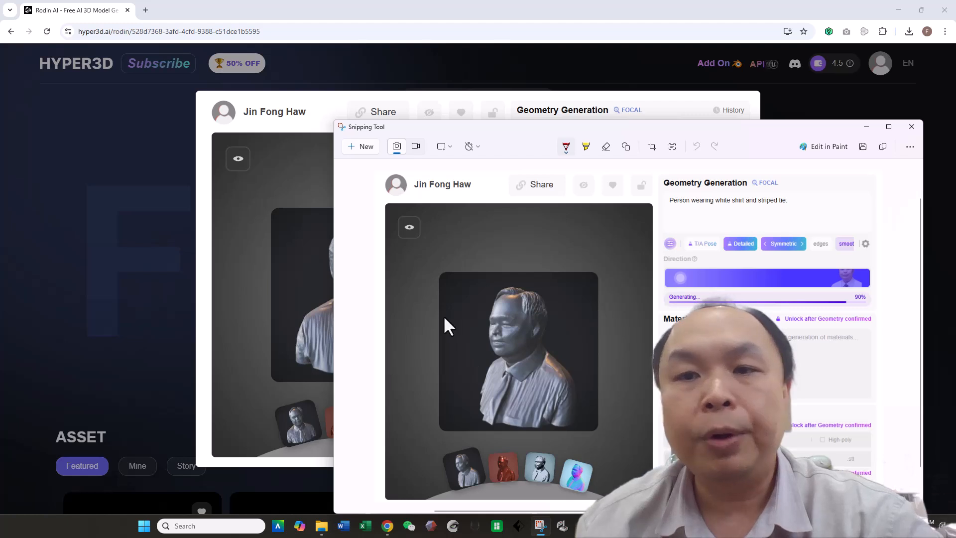
left_click(867, 127)
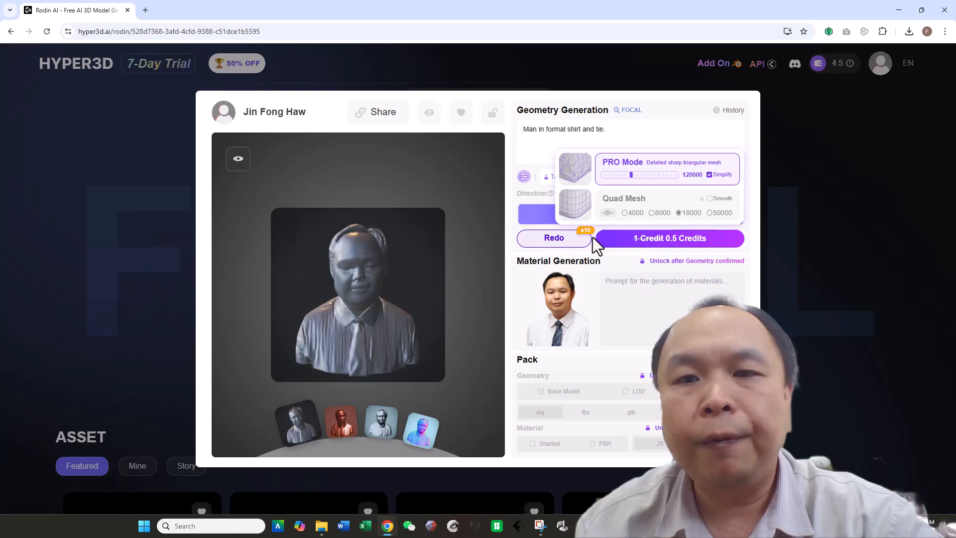
left_click(605, 239)
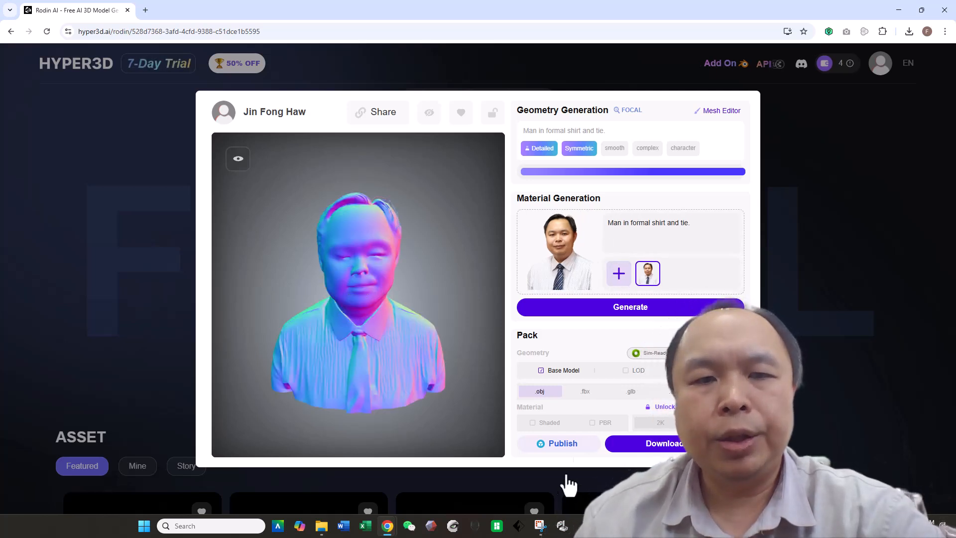
Step: Download the base model in .obj format
mouse_move(476, 333)
left_mouse_down()
mouse_move(410, 348)
mouse_move(347, 344)
mouse_move(451, 344)
mouse_move(486, 325)
mouse_move(477, 332)
left_mouse_up()
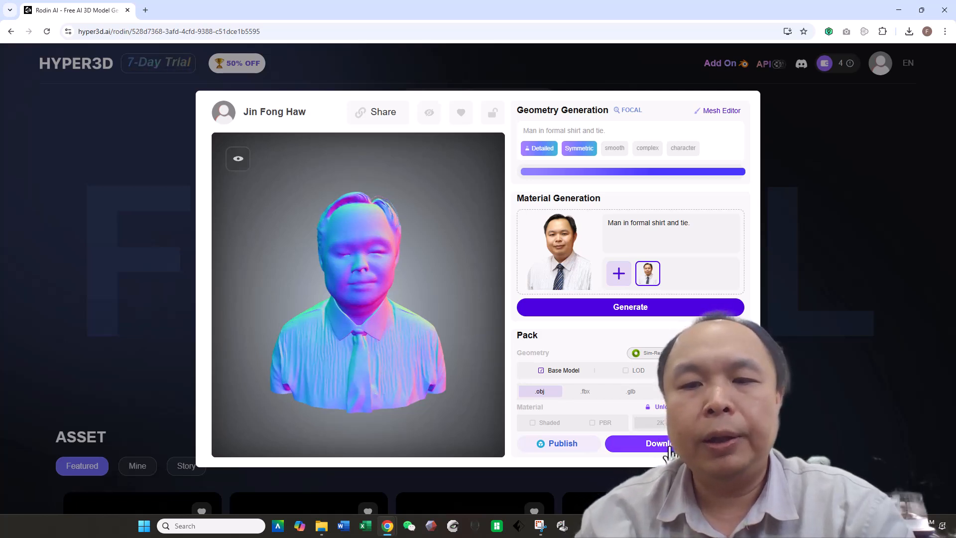
left_click(671, 450)
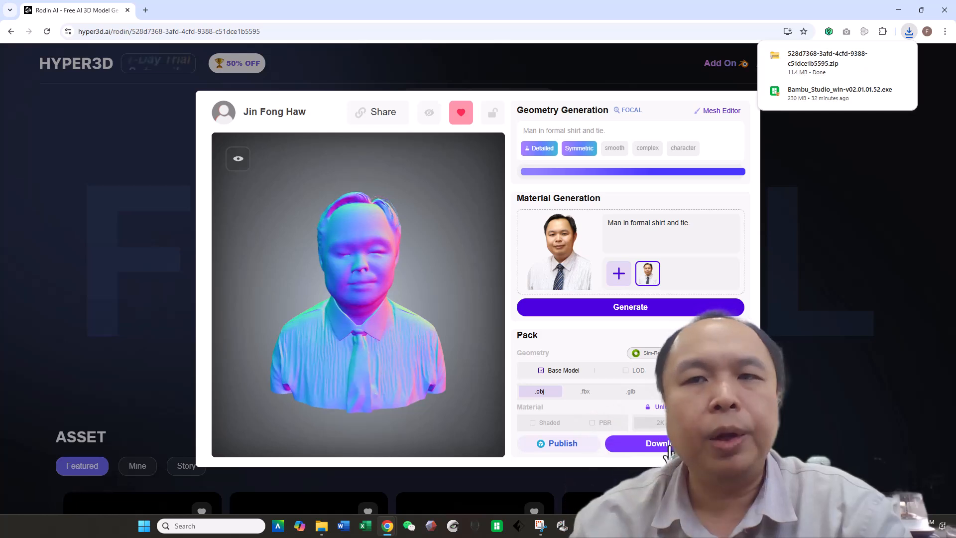
Step: Open the downloaded zip and place base.obj into its parent OneDrive folder
left_click(822, 74)
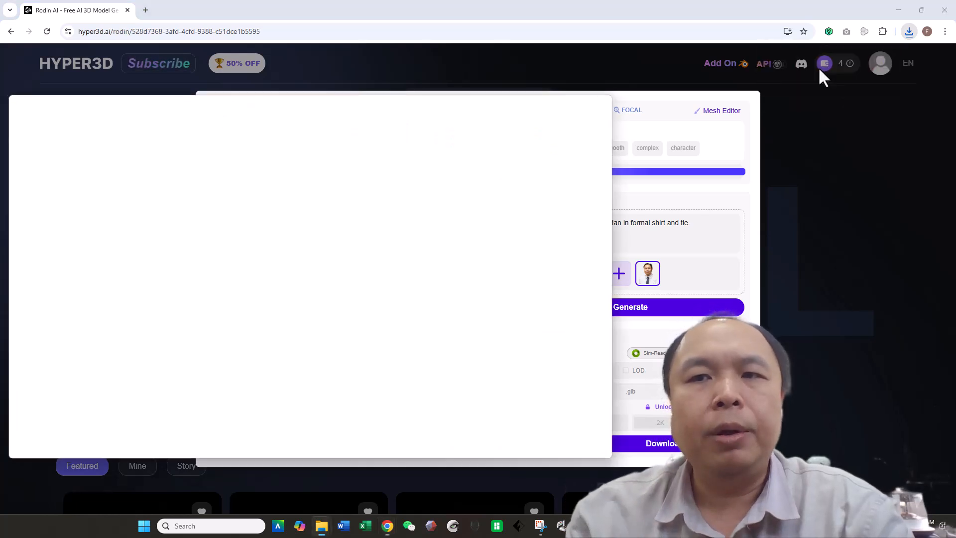
left_click(168, 183)
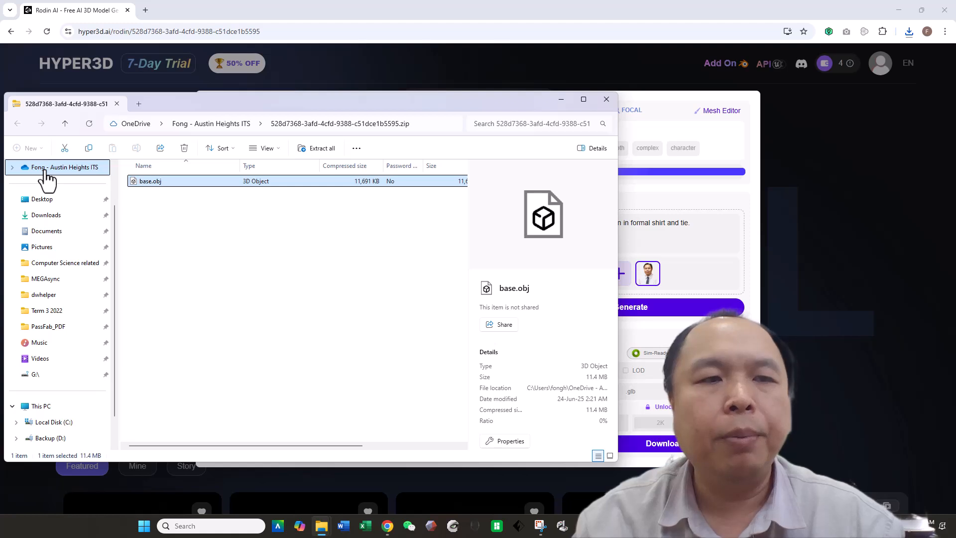
left_click(46, 168)
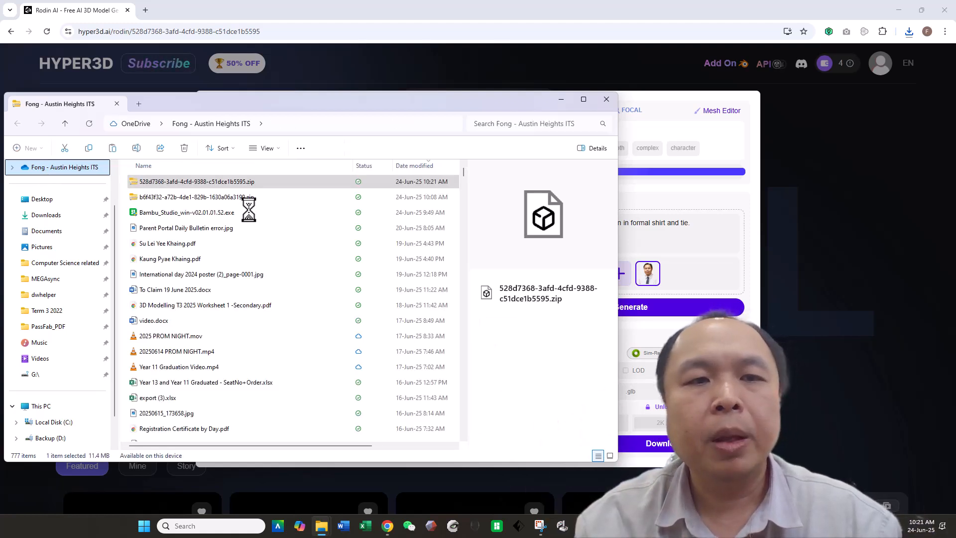
left_click_drag(309, 104, 380, 113)
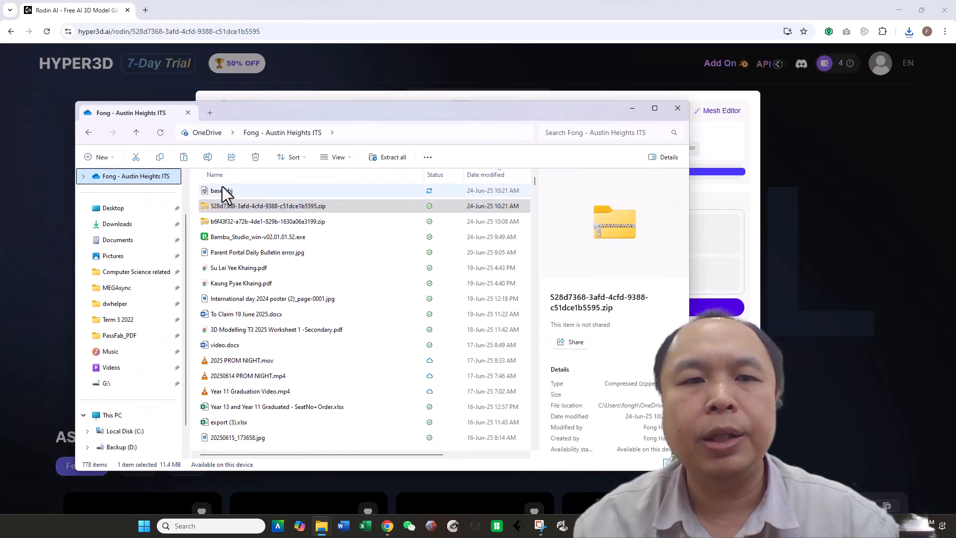
left_click(224, 192)
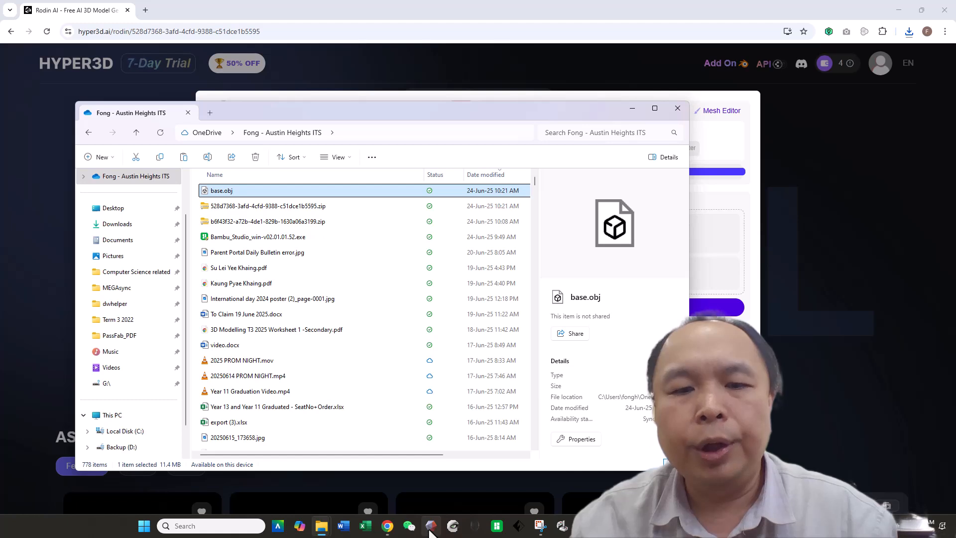
Step: Switch to Meshmixer, maximize it, and import base.obj as a new mesh
left_click(430, 530)
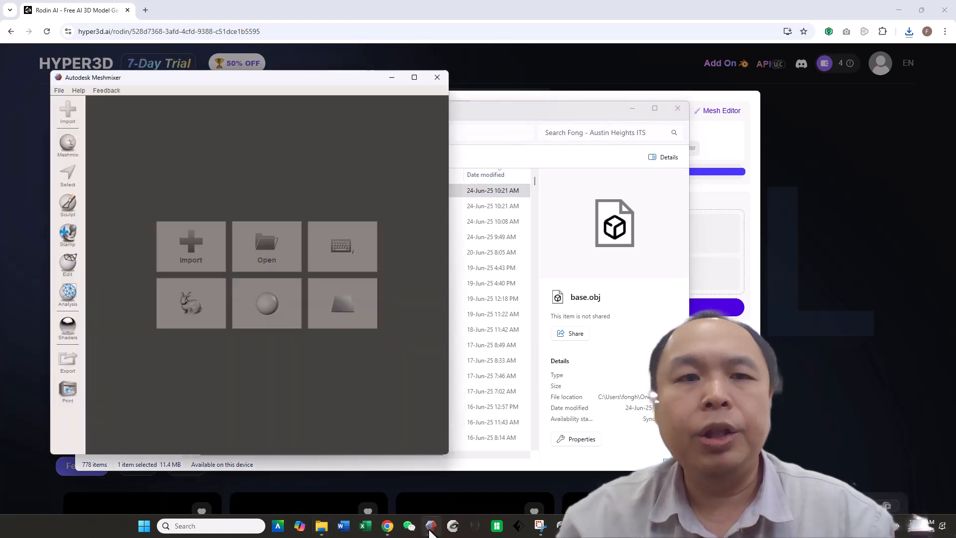
left_click(414, 78)
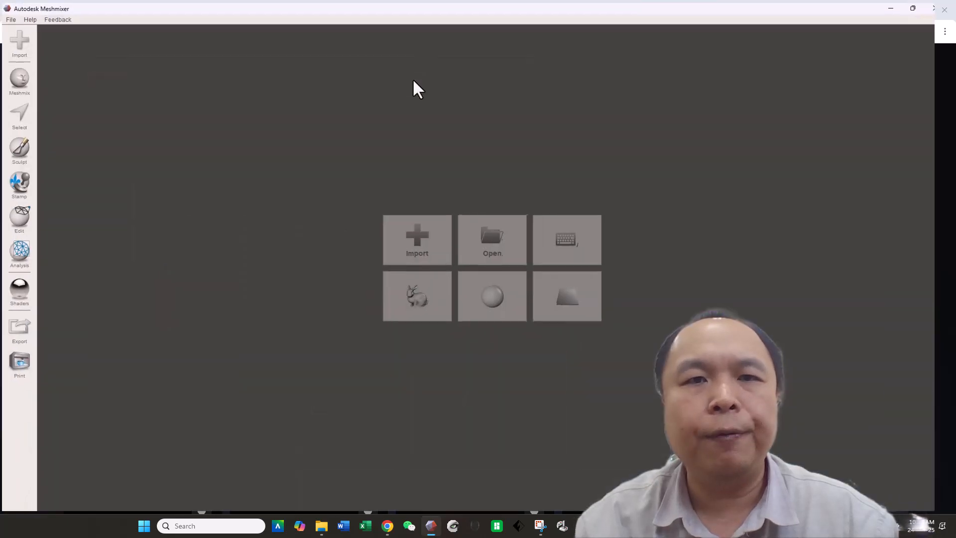
left_click(418, 239)
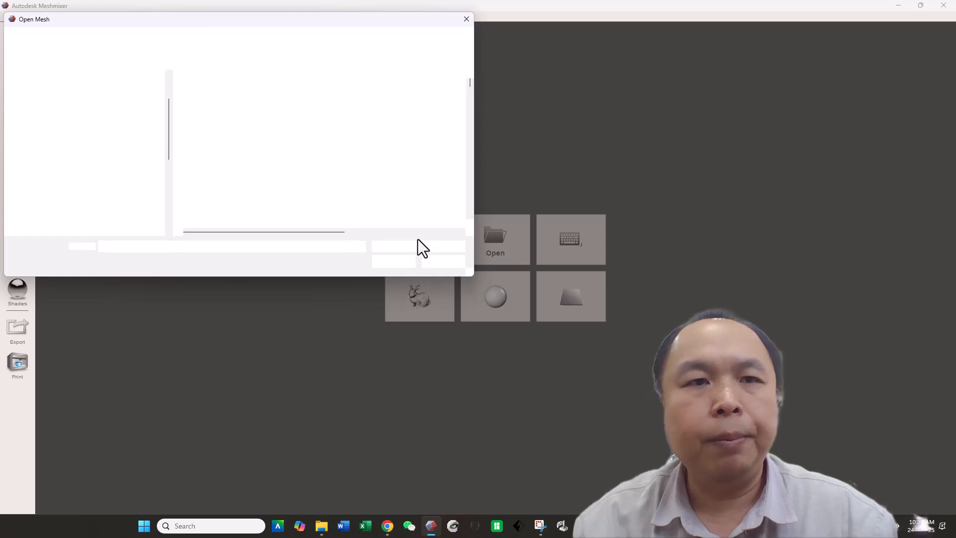
double_click(210, 92)
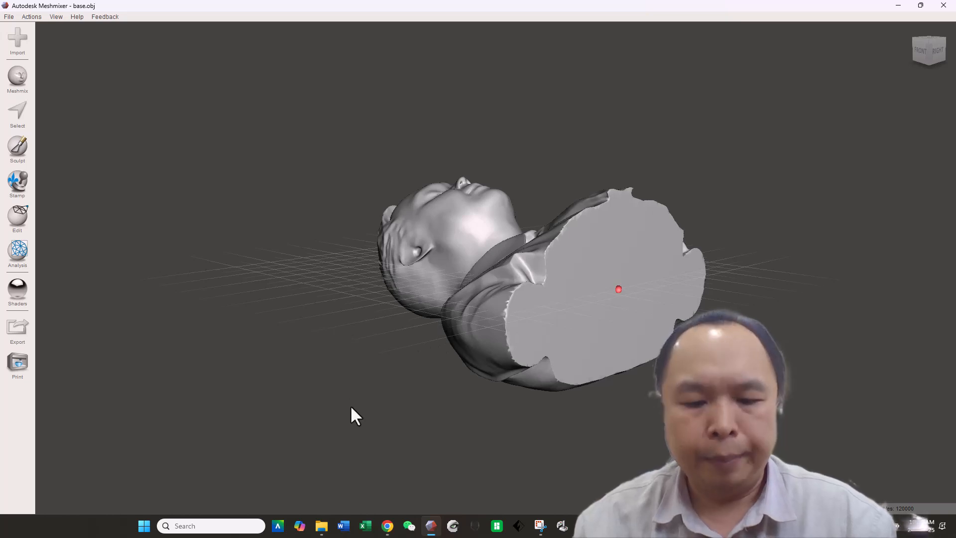
right_click_drag(351, 405, 218, 528)
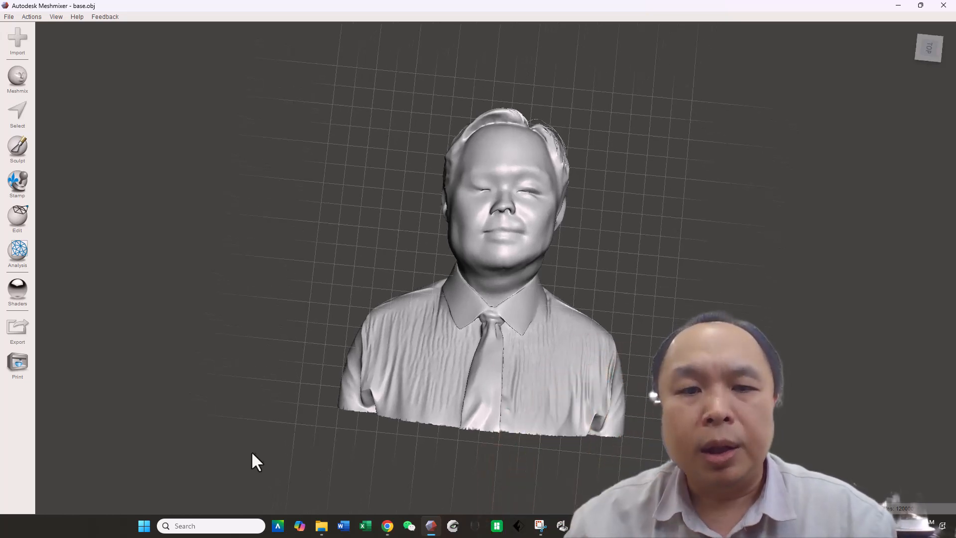
right_click_drag(287, 403, 290, 458)
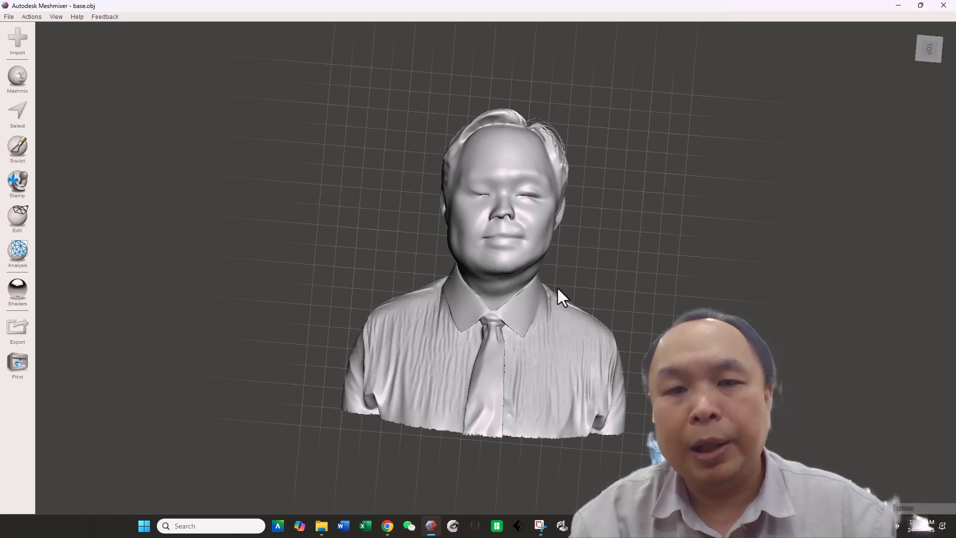
left_click(9, 17)
mouse_move(28, 62)
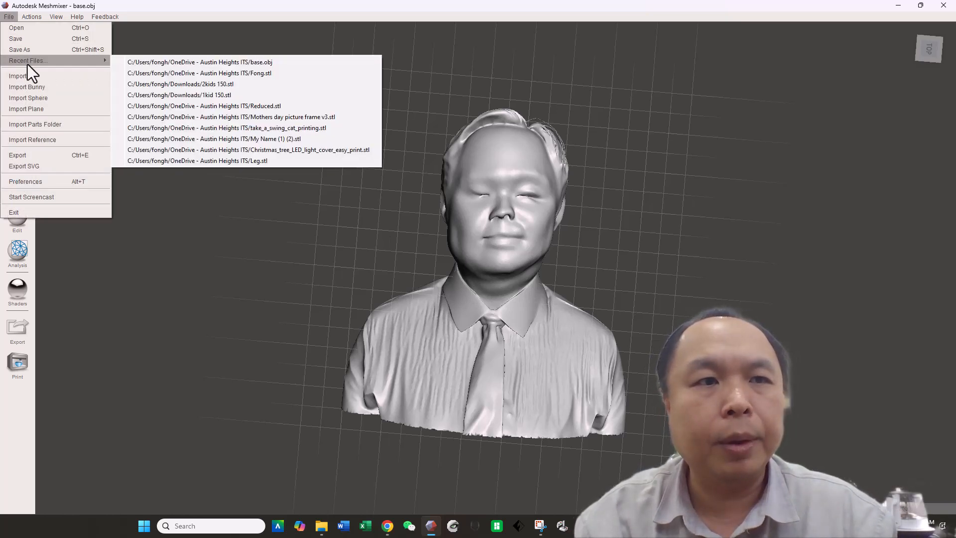
left_click(14, 29)
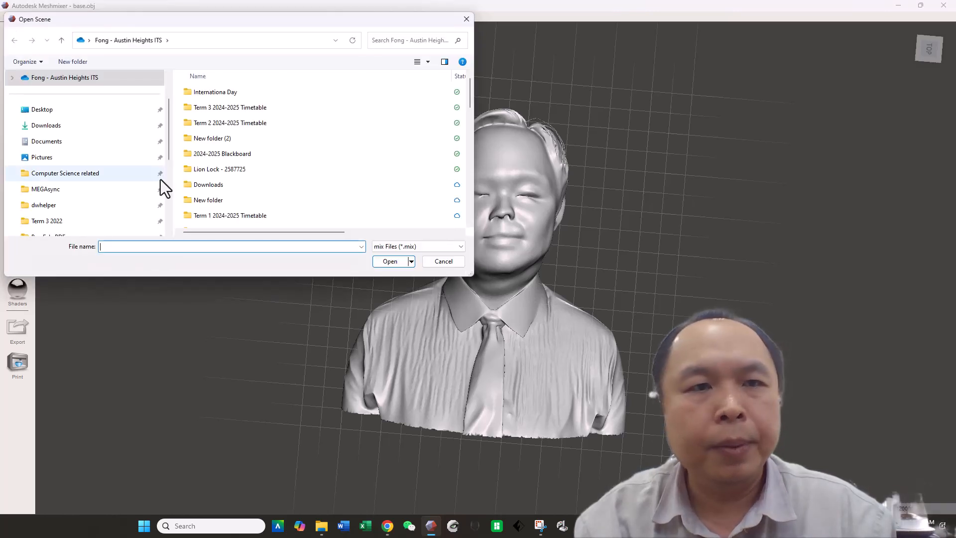
scroll(120, 204, "down", 3)
scroll(120, 204, "down", 2)
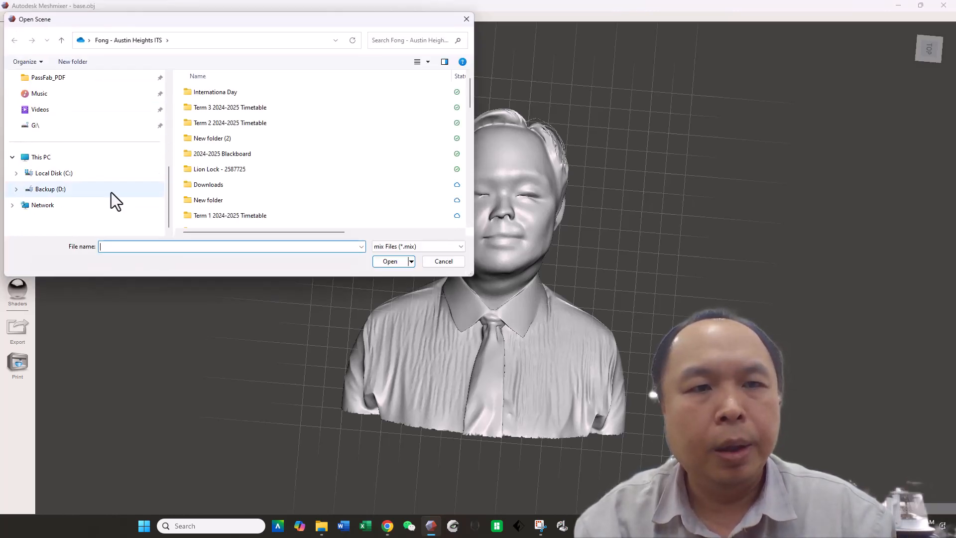
left_click(111, 192)
scroll(290, 194, "down", 15)
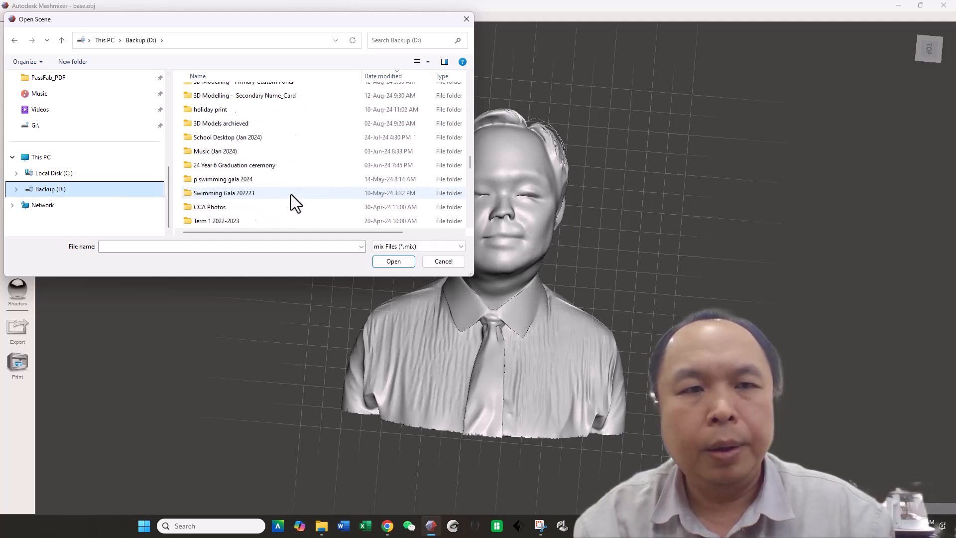
scroll(290, 194, "down", 8)
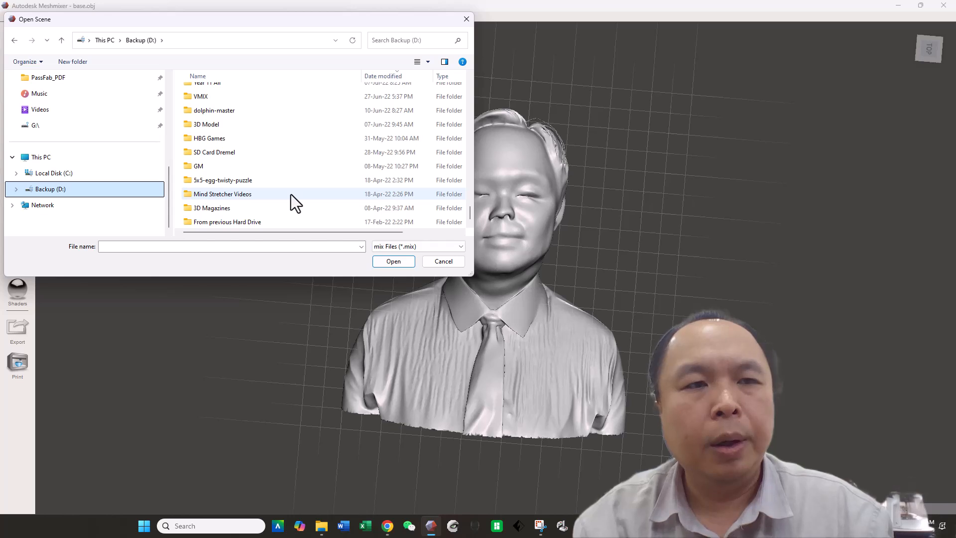
left_click(431, 263)
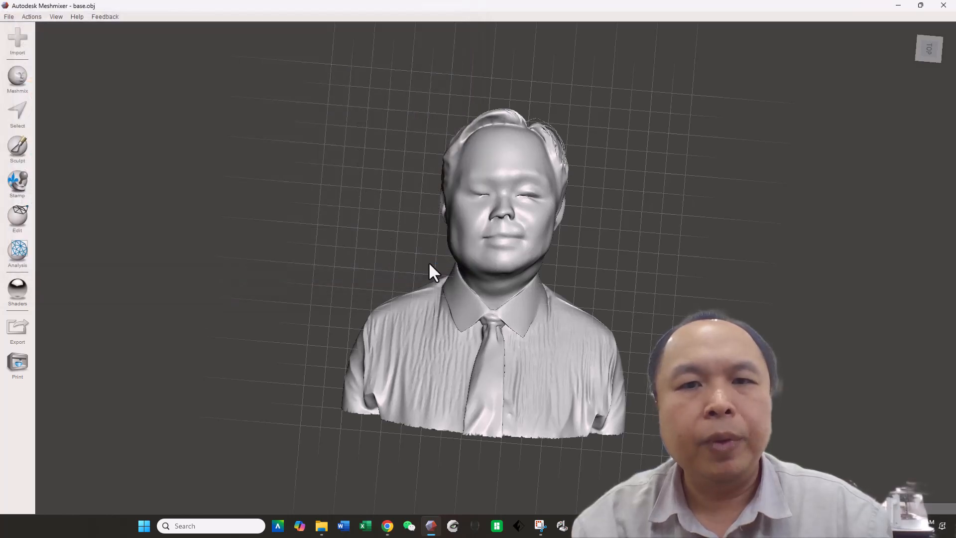
Step: Import base.obj from the Backup (D:) drive, replacing the current mesh in the scene
left_click(7, 54)
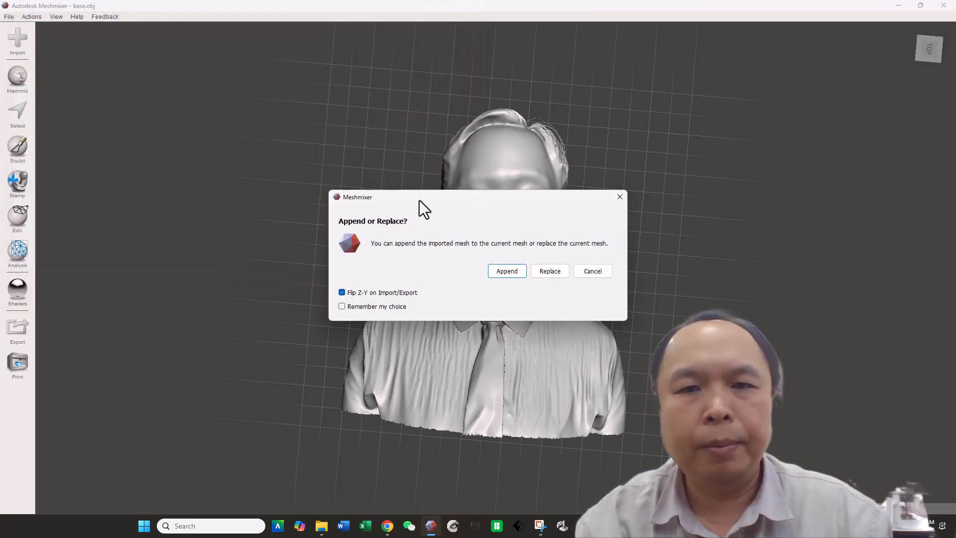
left_click(550, 271)
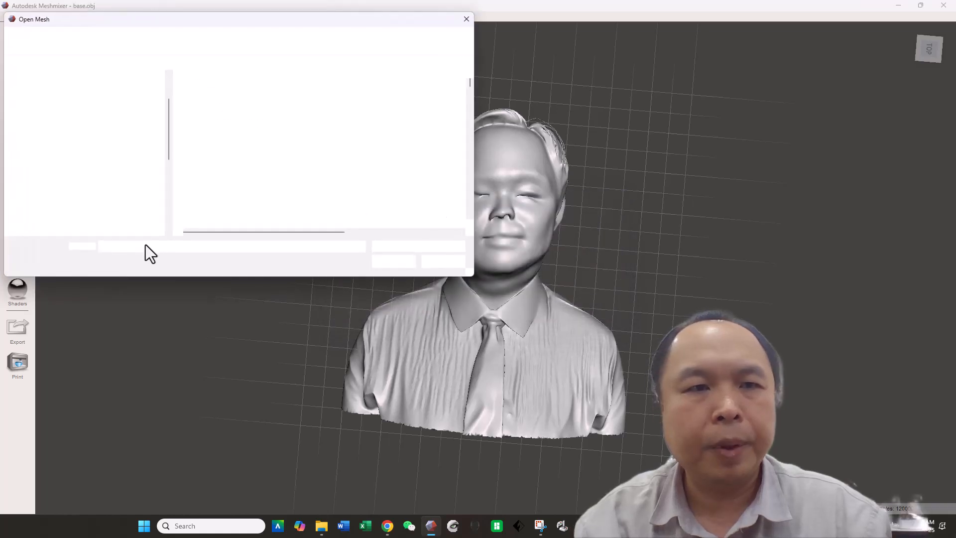
scroll(163, 149, "down", 4)
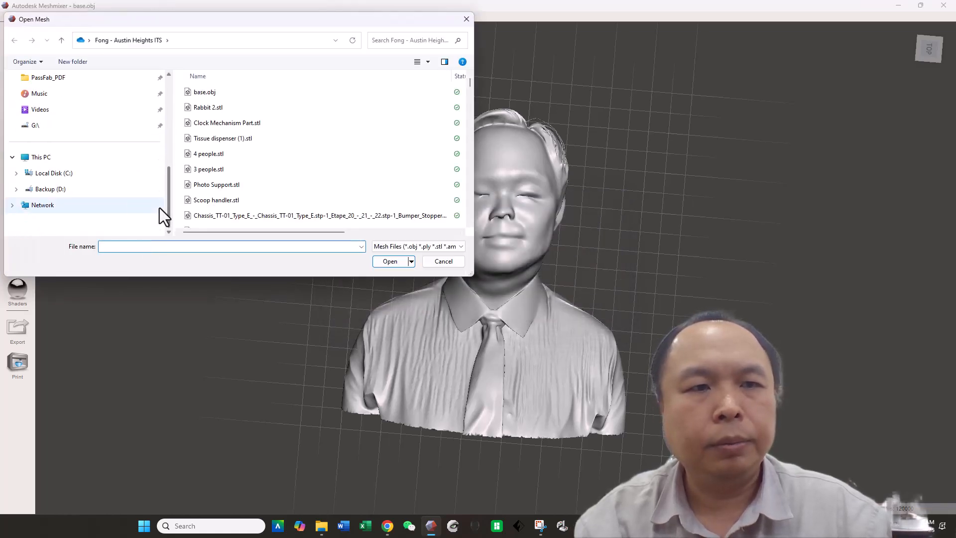
left_click(101, 190)
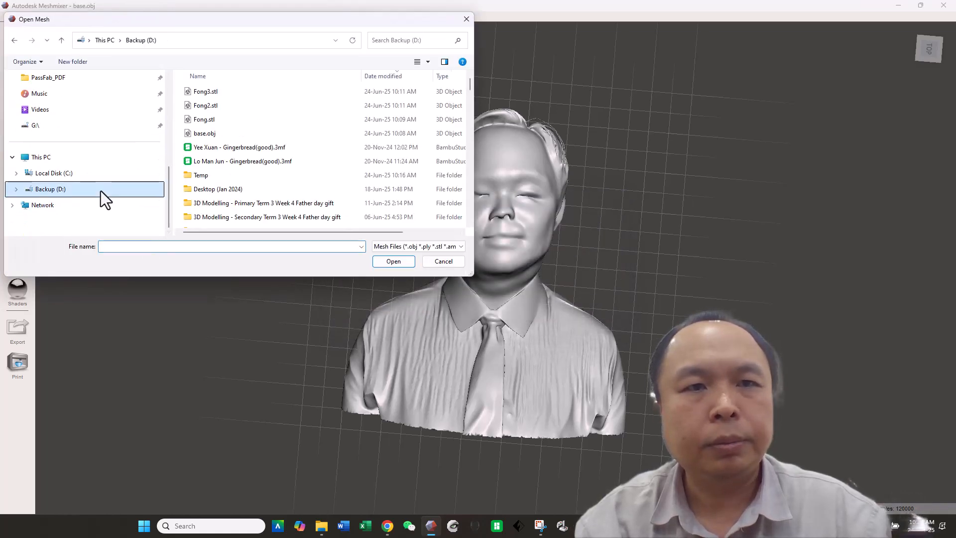
double_click(227, 131)
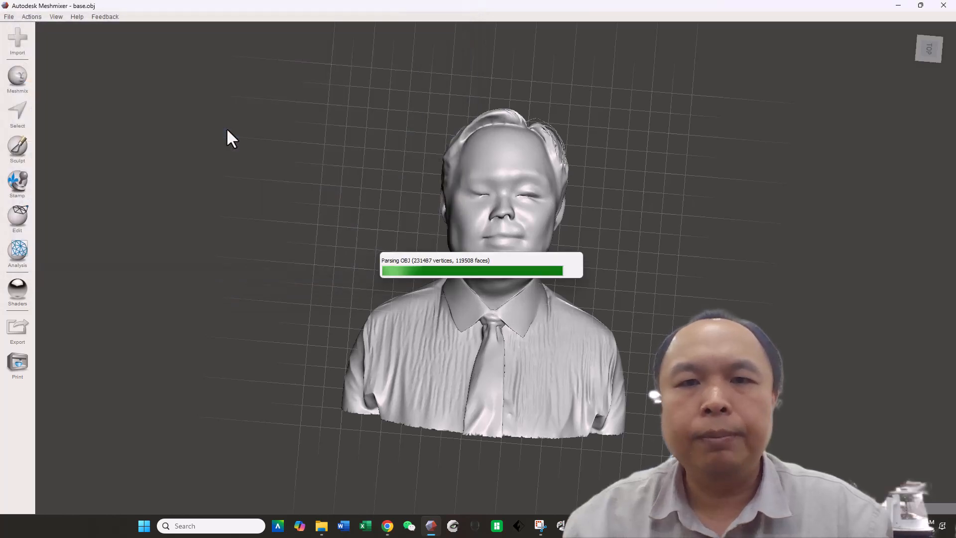
right_click_drag(342, 335, 237, 520)
right_click_drag(238, 379, 264, 479)
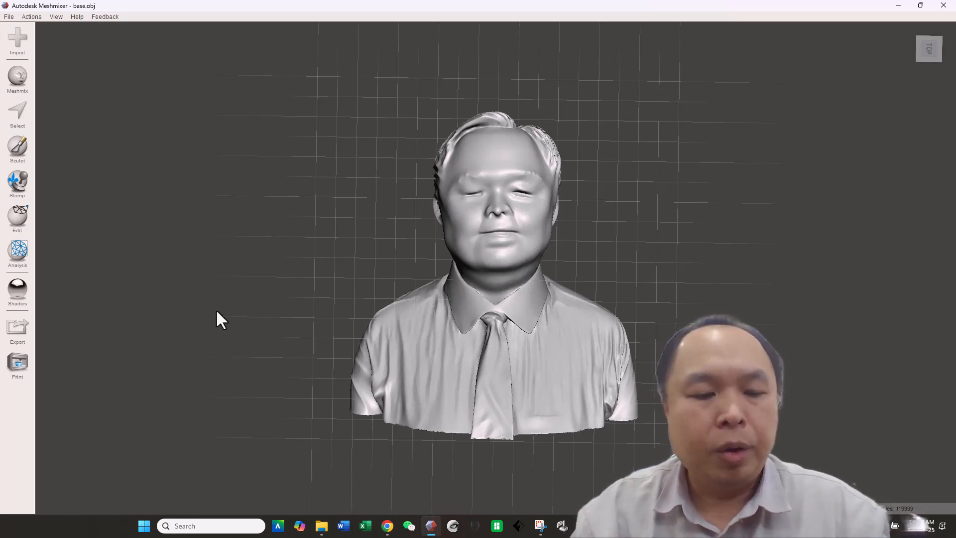
Step: Select the whole mesh and export it as an STL ASCII file named with the subject's surname, continuing past the non-manifold warning
key("s")
key("ctrl+a")
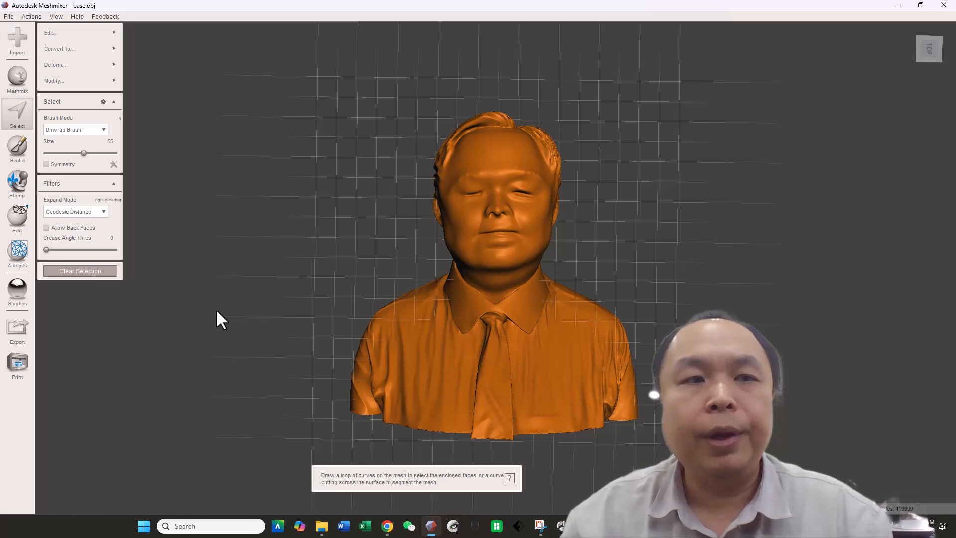
left_click(26, 335)
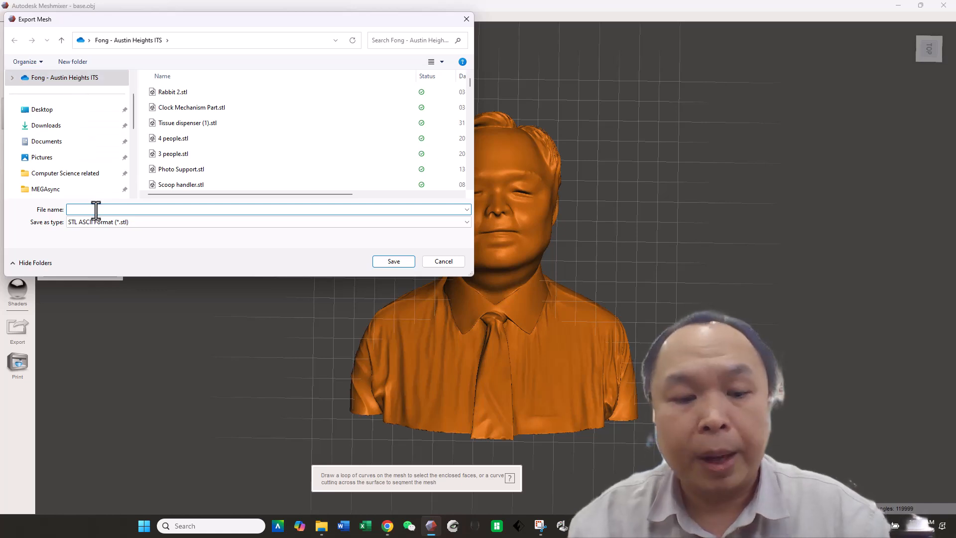
type("FOng")
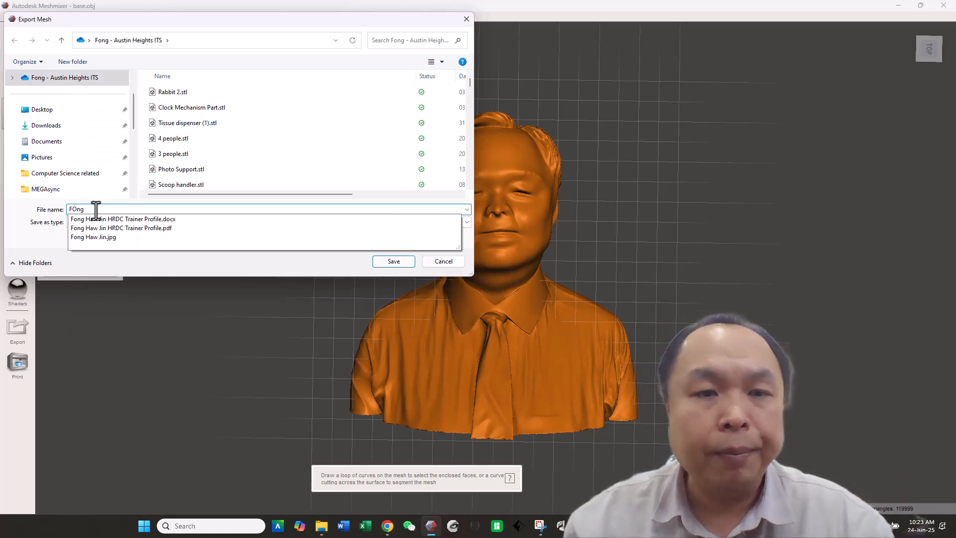
key("BackSpace")
key("BackSpace")
type("on")
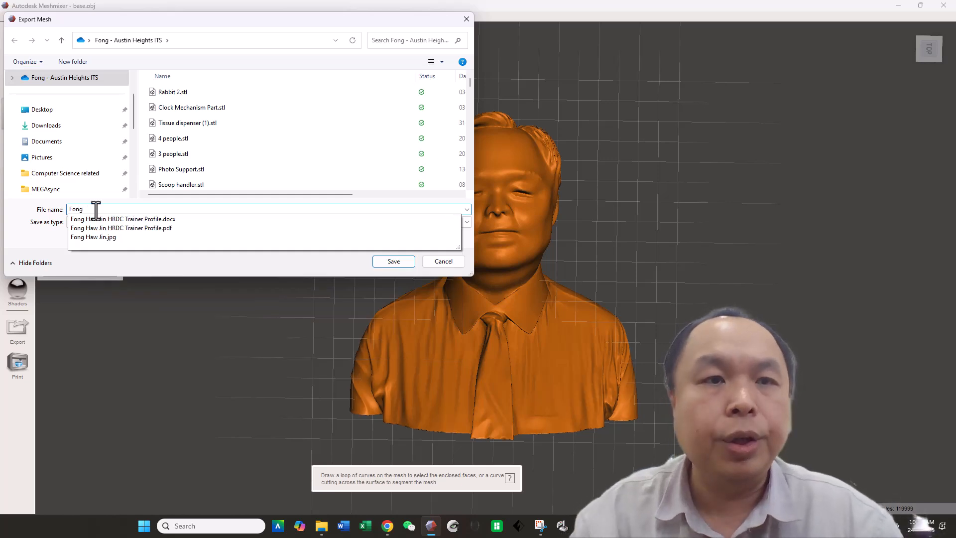
left_click(297, 266)
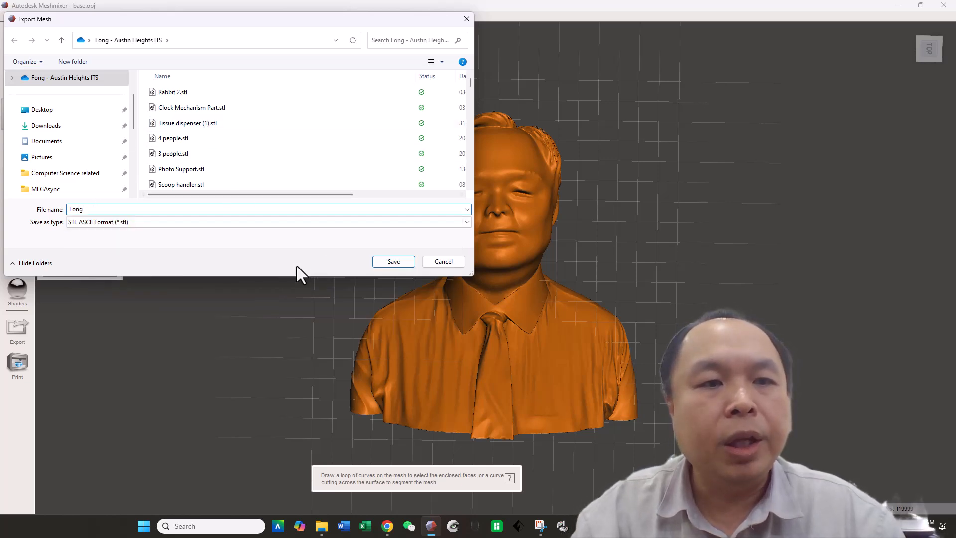
left_click(393, 262)
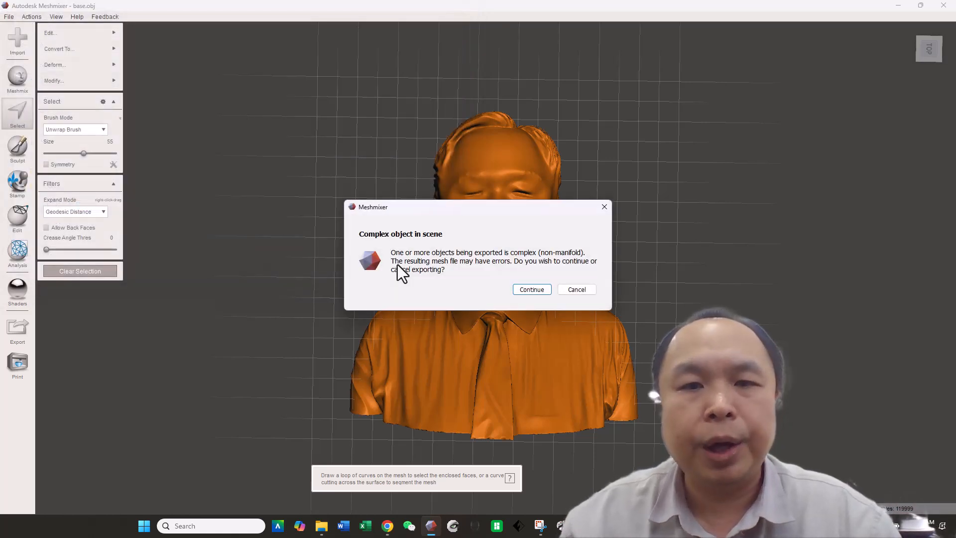
left_click(533, 289)
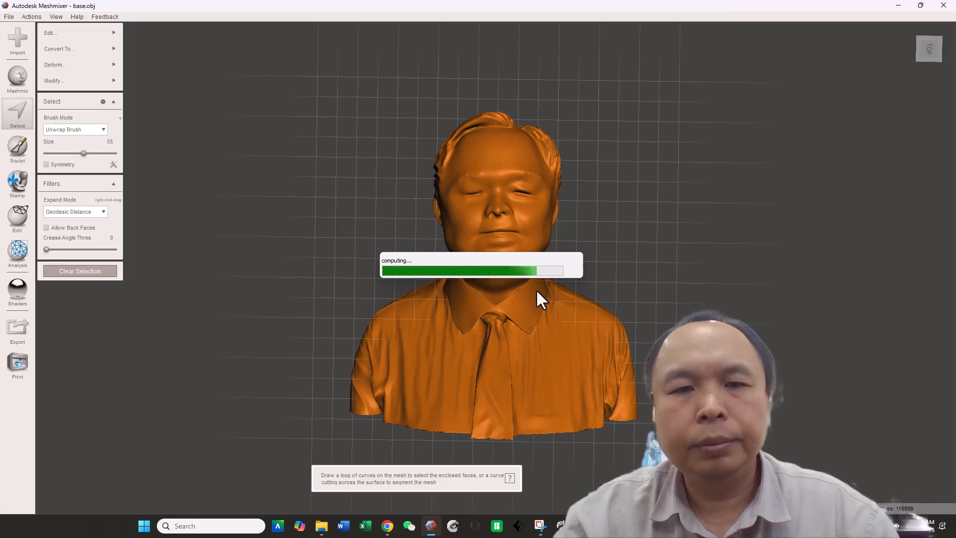
Step: Open File Explorer and compare the file sizes of the exported STL and base.obj
mouse_move(322, 526)
left_click(338, 495)
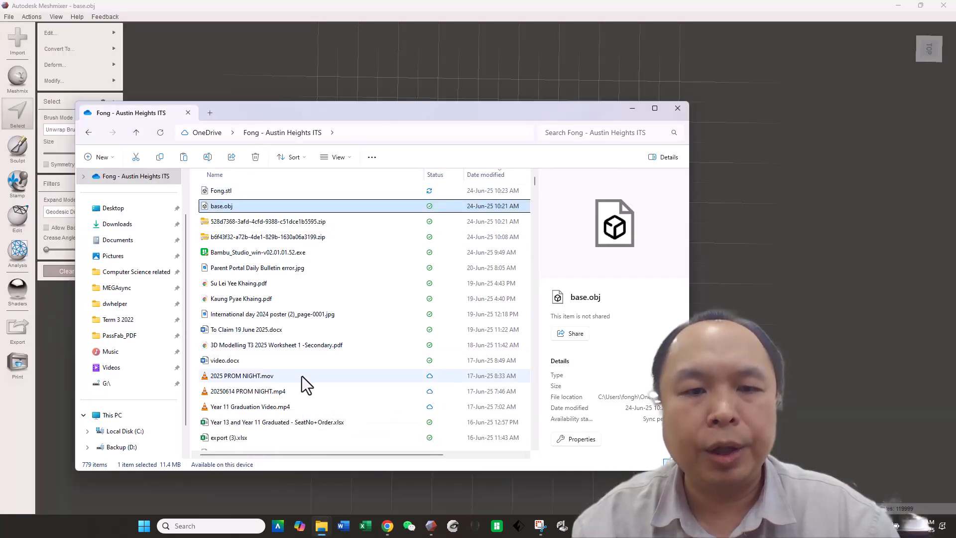
left_click_drag(317, 454, 403, 455)
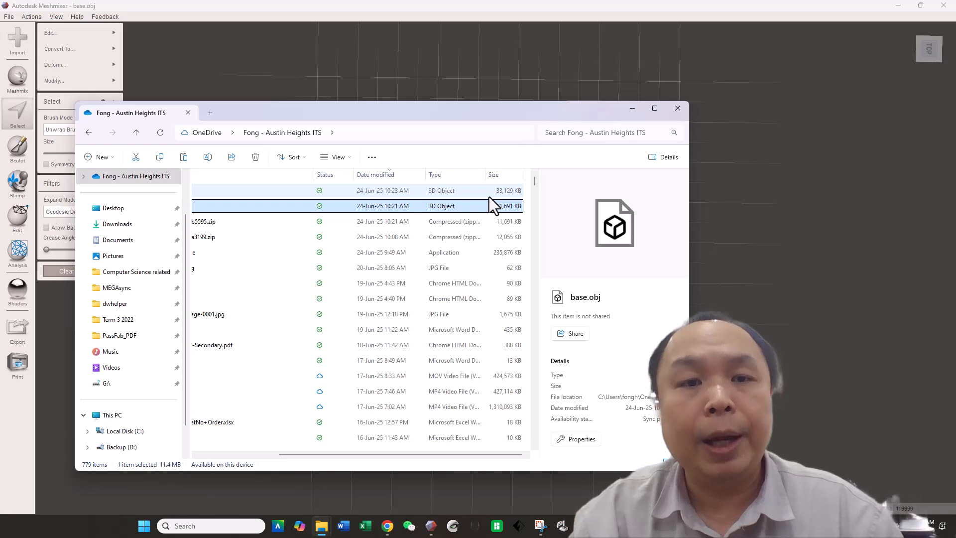
left_click(793, 218)
mouse_move(793, 219)
left_mouse_down()
mouse_move(216, 206)
mouse_move(684, 226)
left_mouse_up()
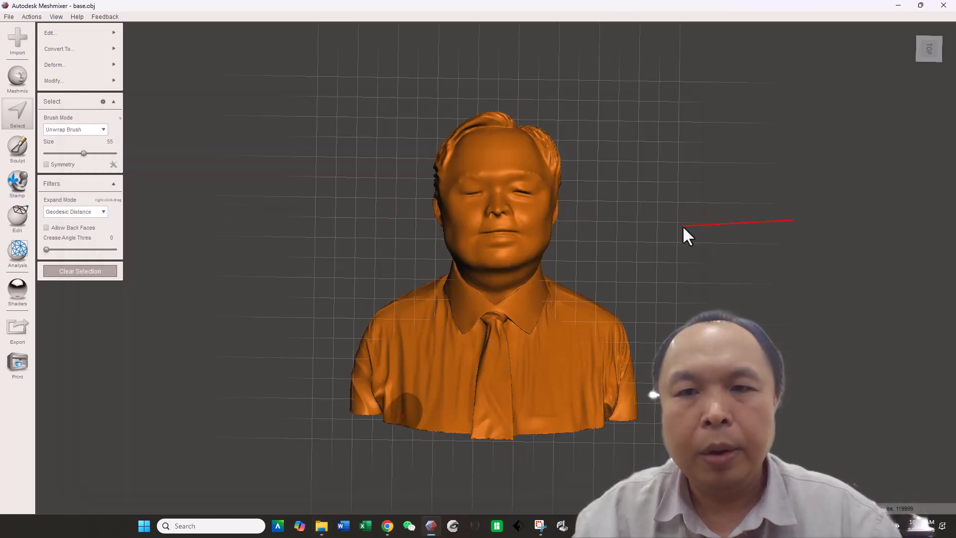
left_click(683, 226)
key("Escape")
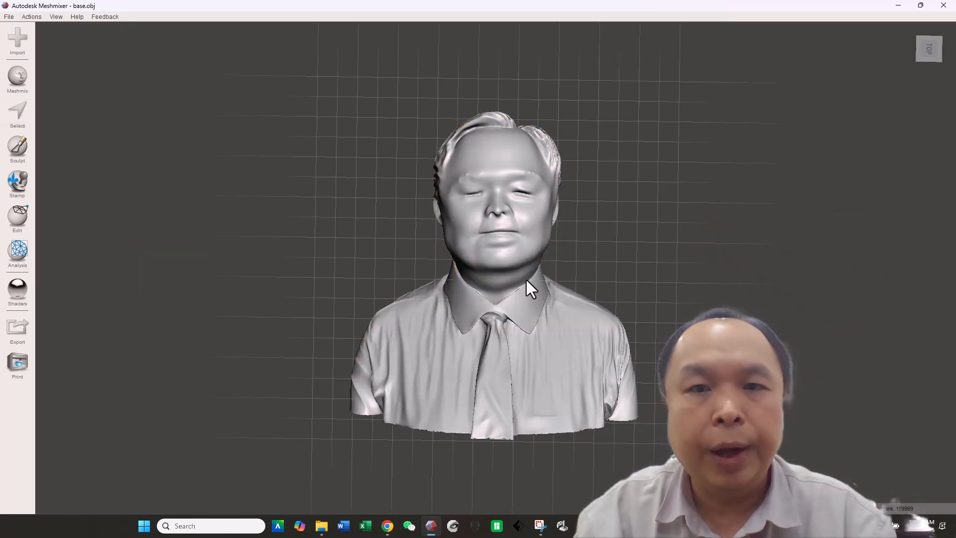
key("ctrl+a")
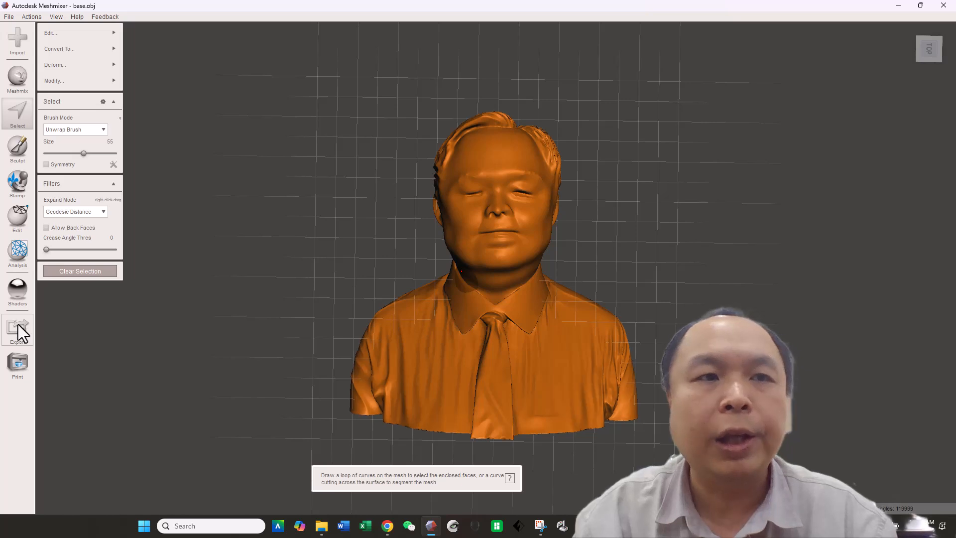
mouse_move(107, 31)
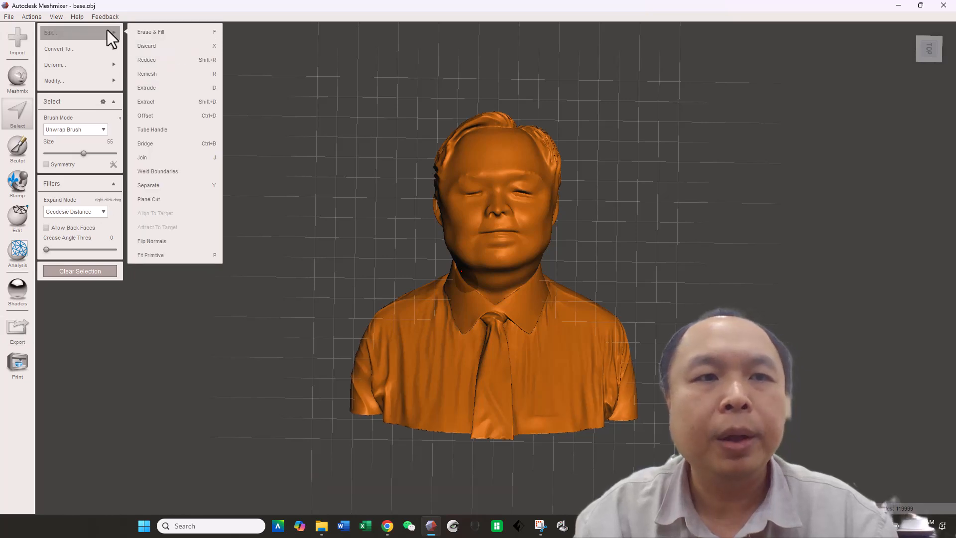
left_click(18, 225)
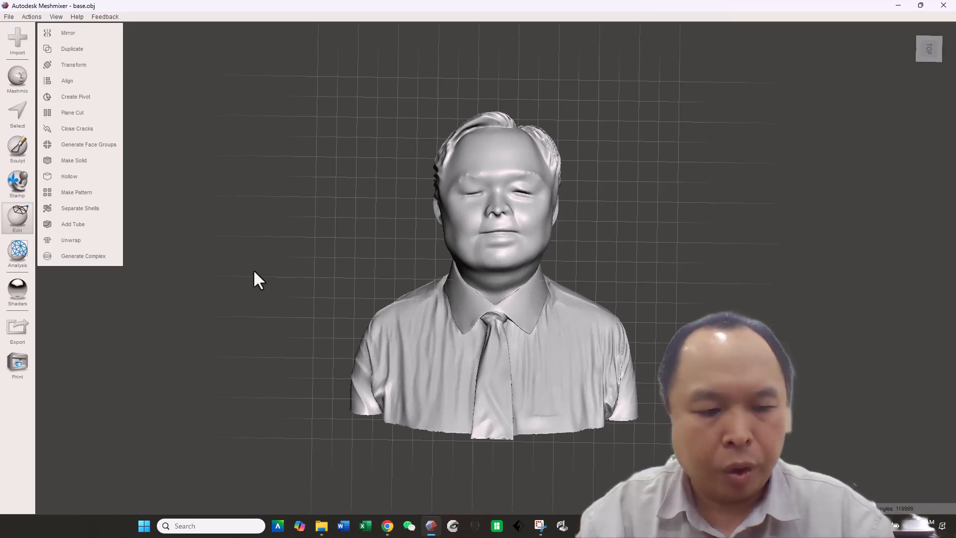
Step: Select the whole mesh and apply Reduce with a Max Deviation target and Shape Preserving type
key("ctrl+a")
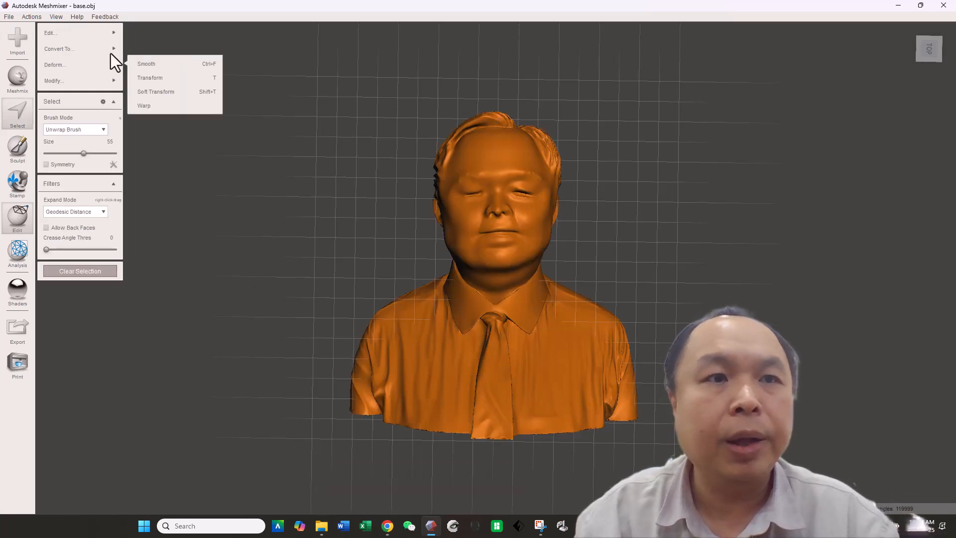
mouse_move(107, 35)
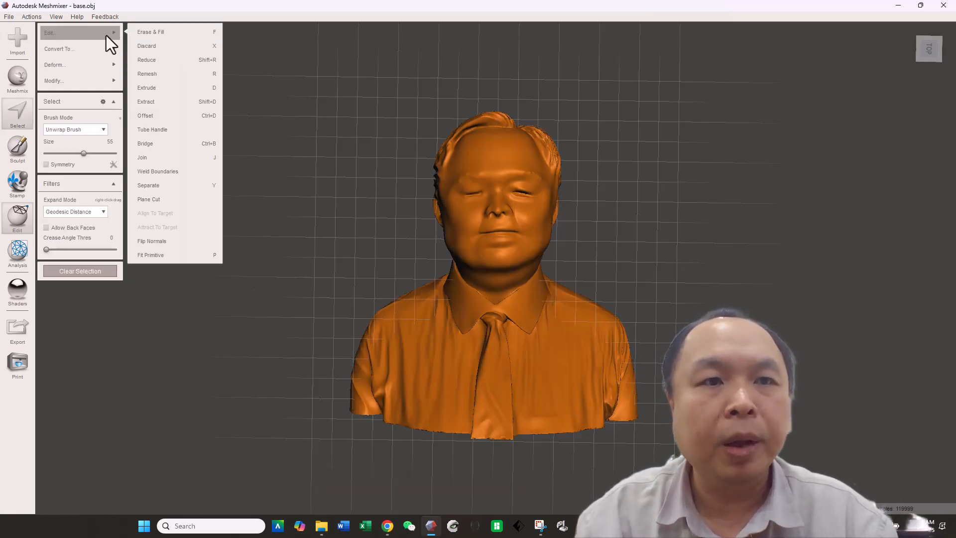
left_click(179, 62)
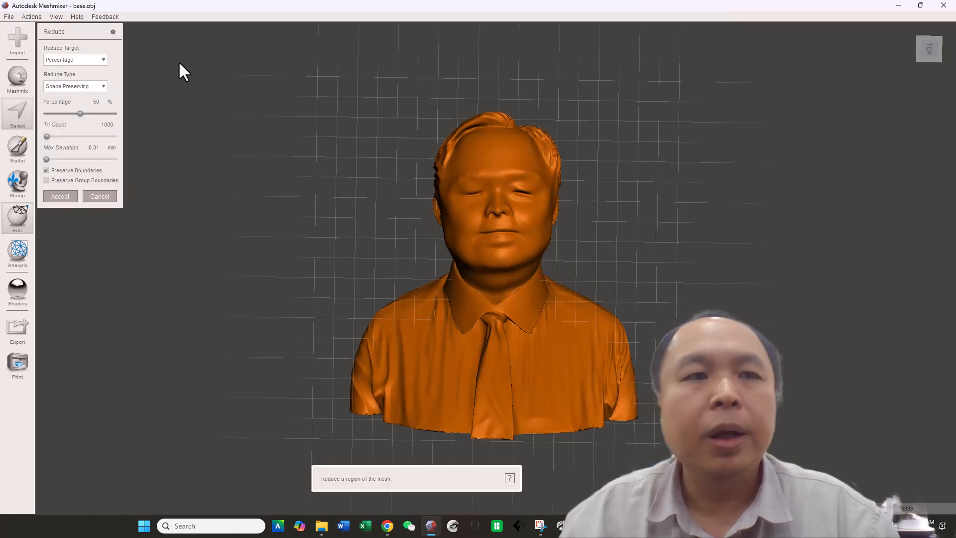
left_click(98, 87)
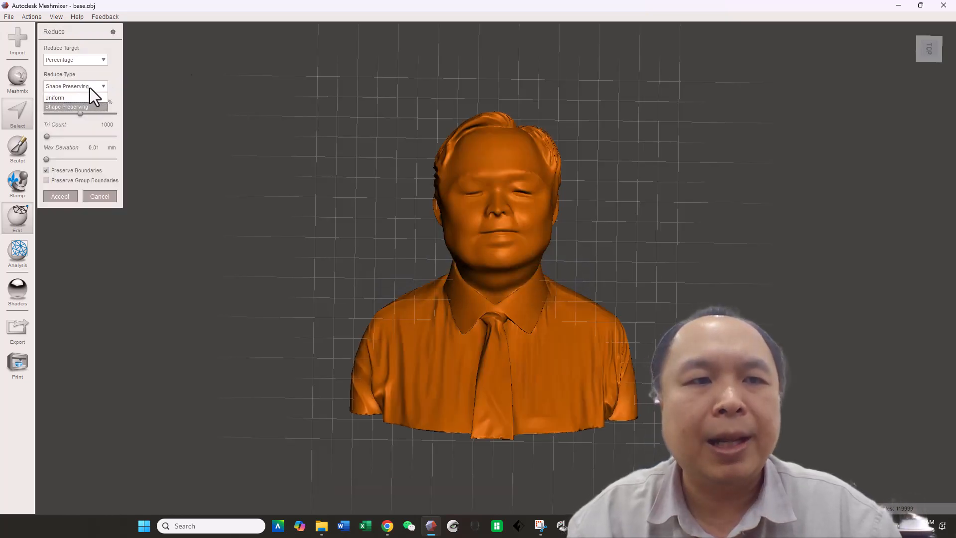
left_click(89, 63)
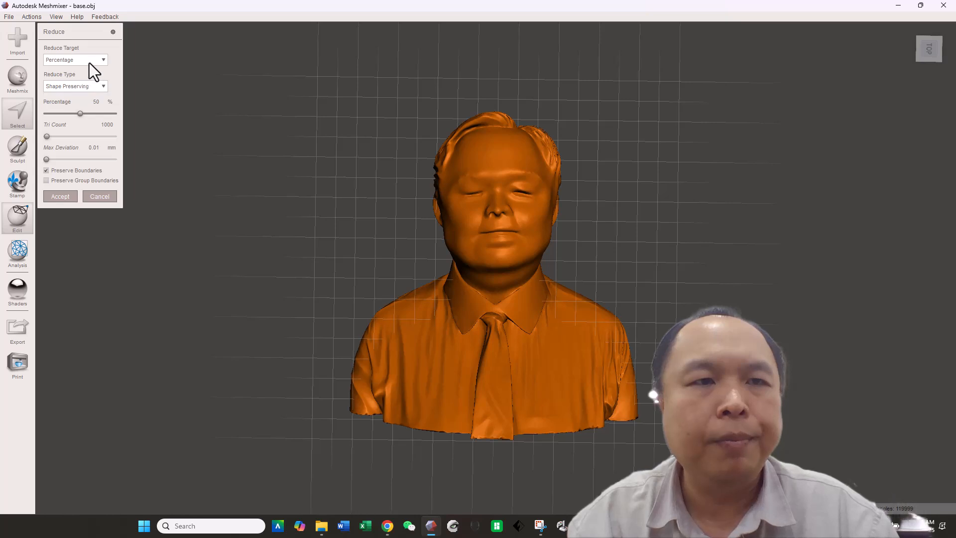
left_click(89, 62)
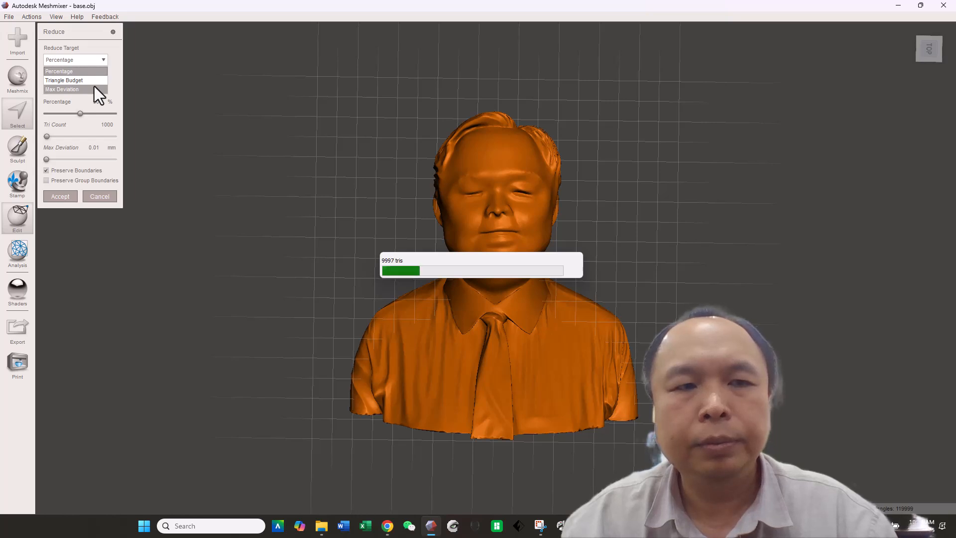
left_click(94, 88)
right_click_drag(219, 238, 227, 390)
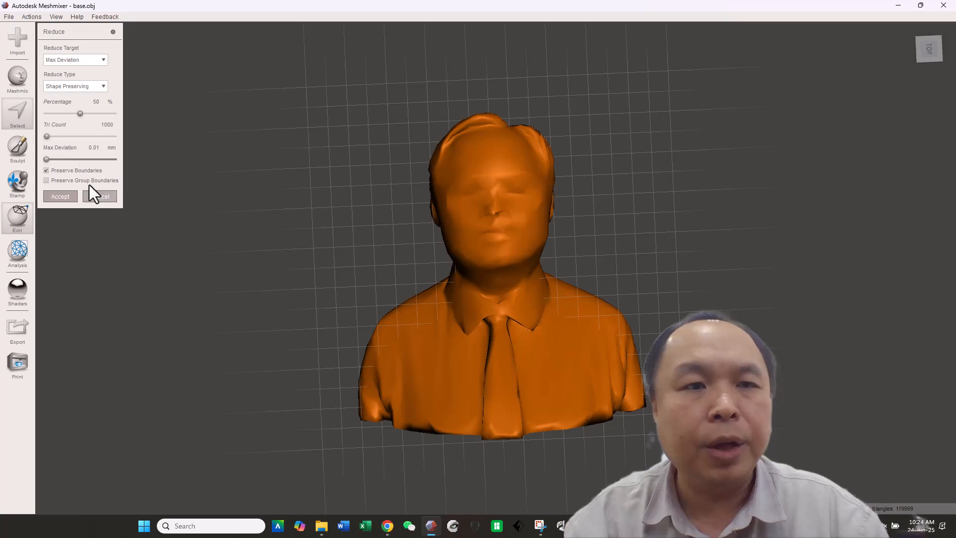
Step: Export the reduced mesh as an STL ASCII file named with the subject's surname plus 2, continuing past the non-manifold warning
left_click(17, 332)
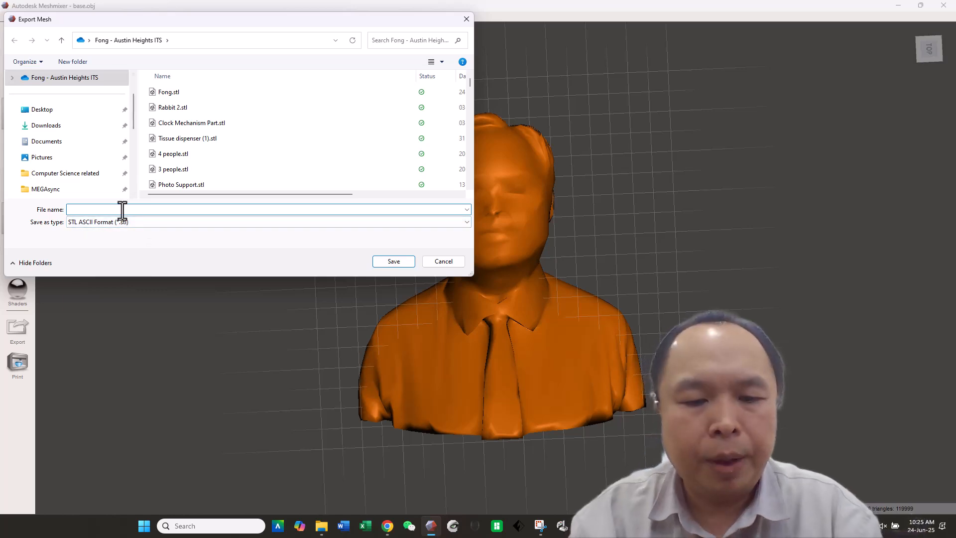
type("Fong2")
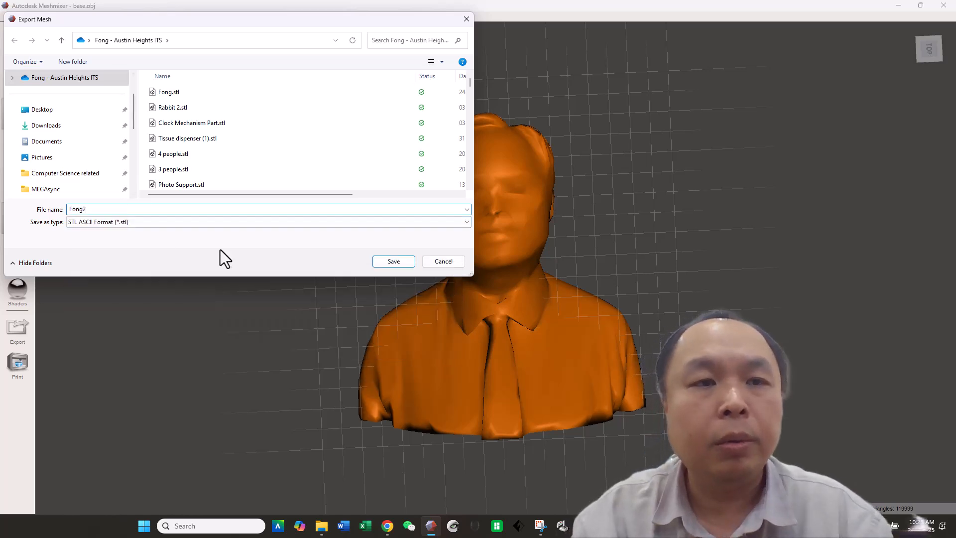
left_click(384, 263)
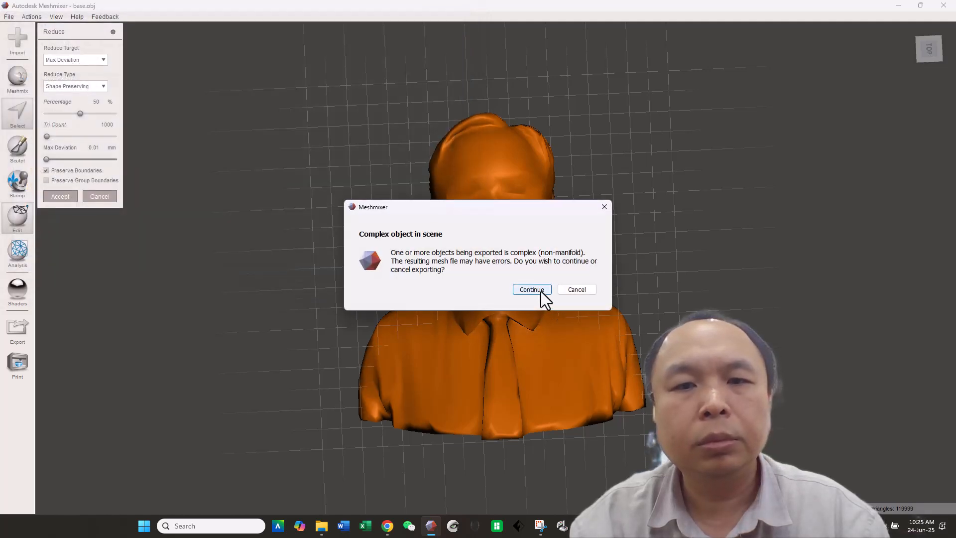
left_click(541, 291)
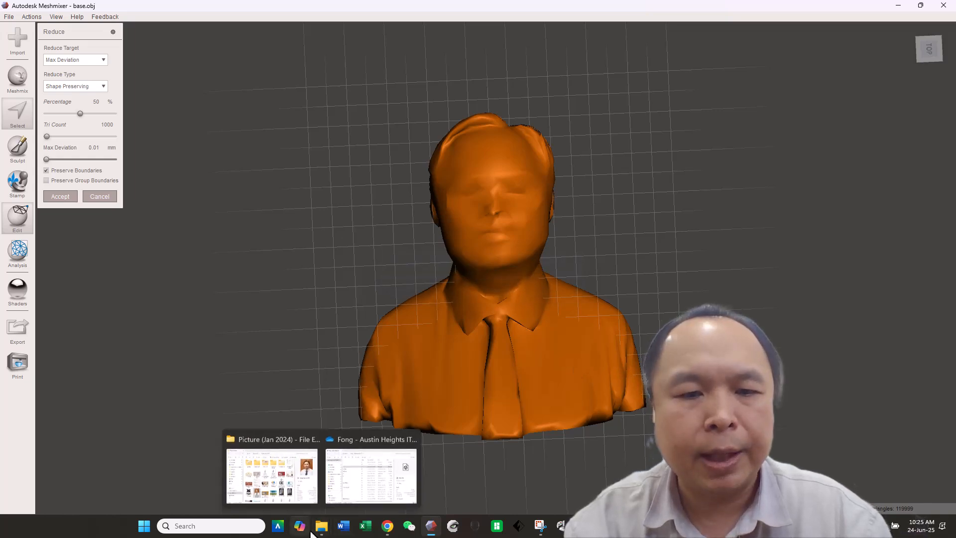
Step: Open File Explorer and compare the sizes of the new STL, the earlier STL exports and base.obj, then close it
mouse_move(319, 530)
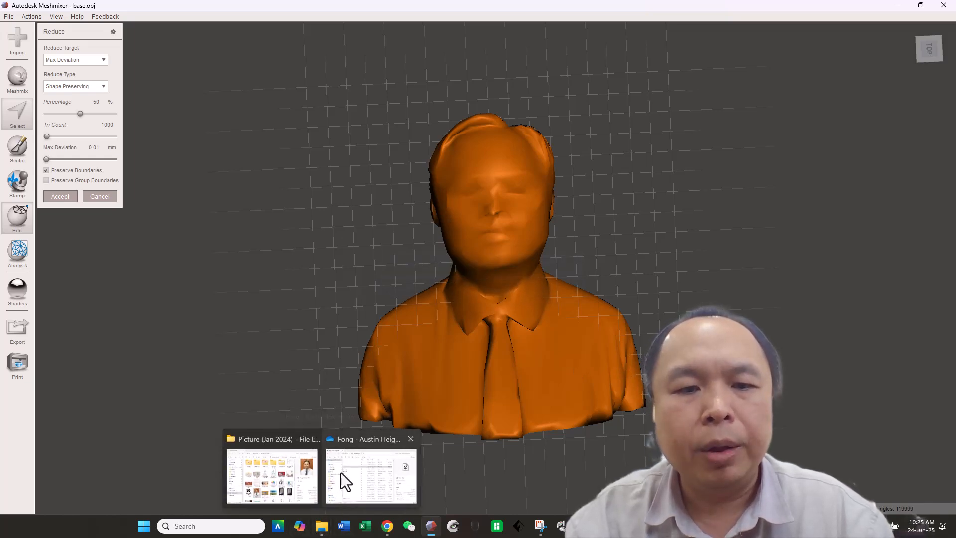
mouse_move(340, 473)
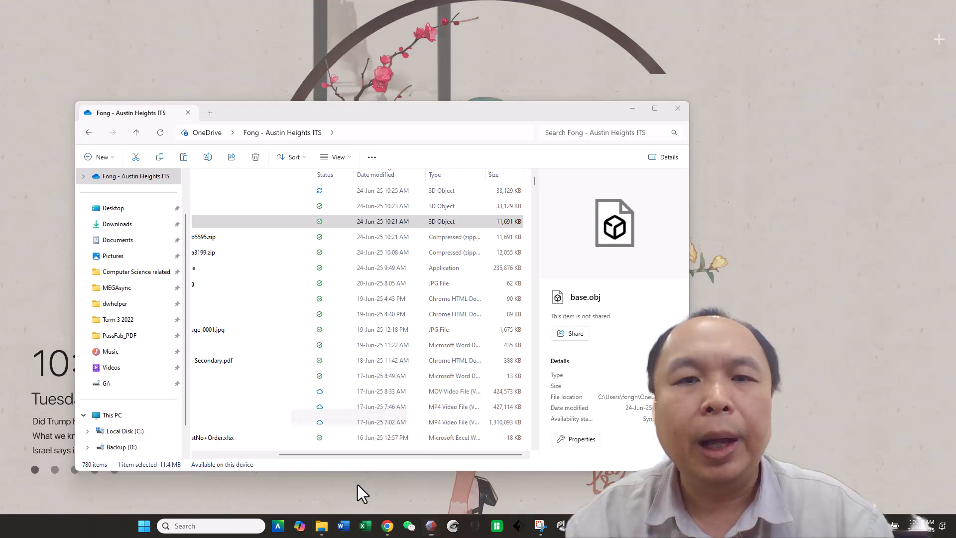
left_click(358, 485)
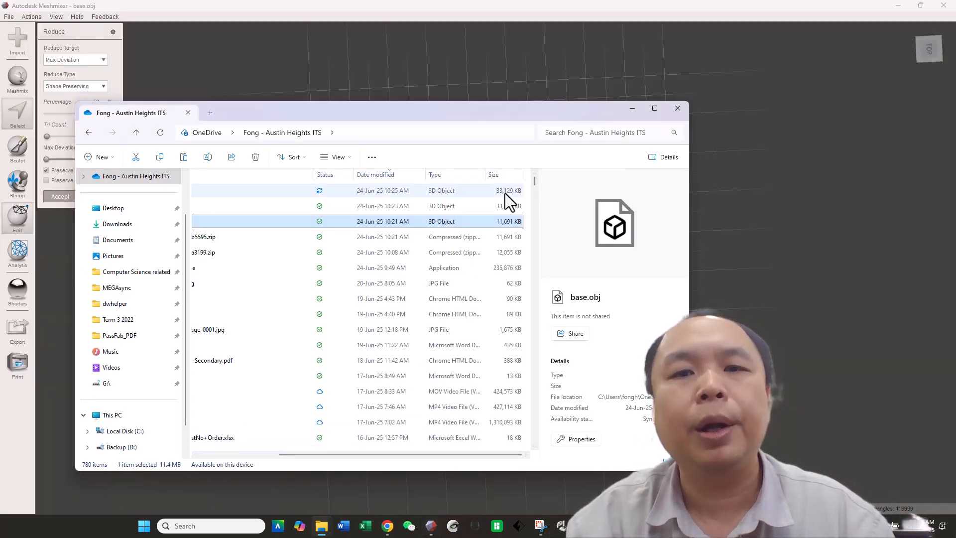
left_click_drag(480, 456, 370, 452)
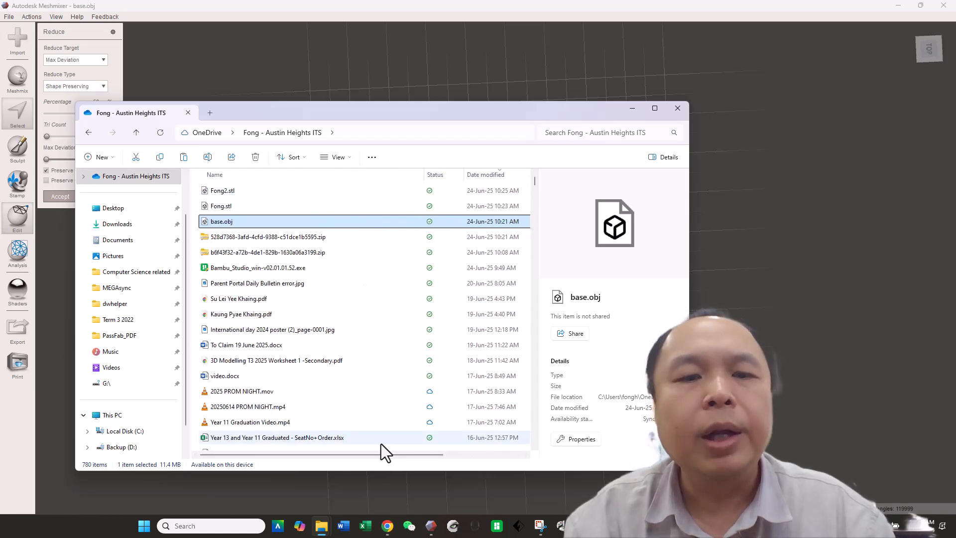
left_click(141, 445)
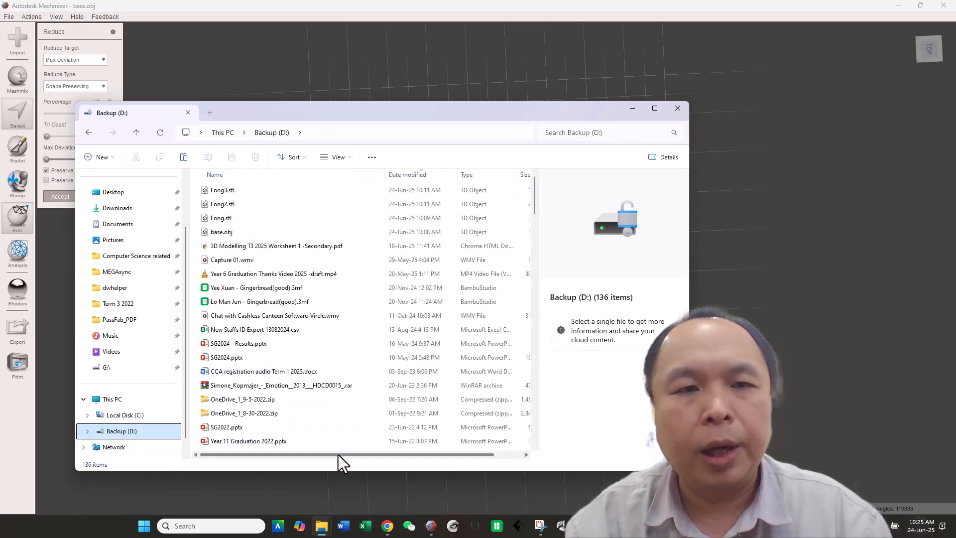
left_click_drag(339, 455, 370, 453)
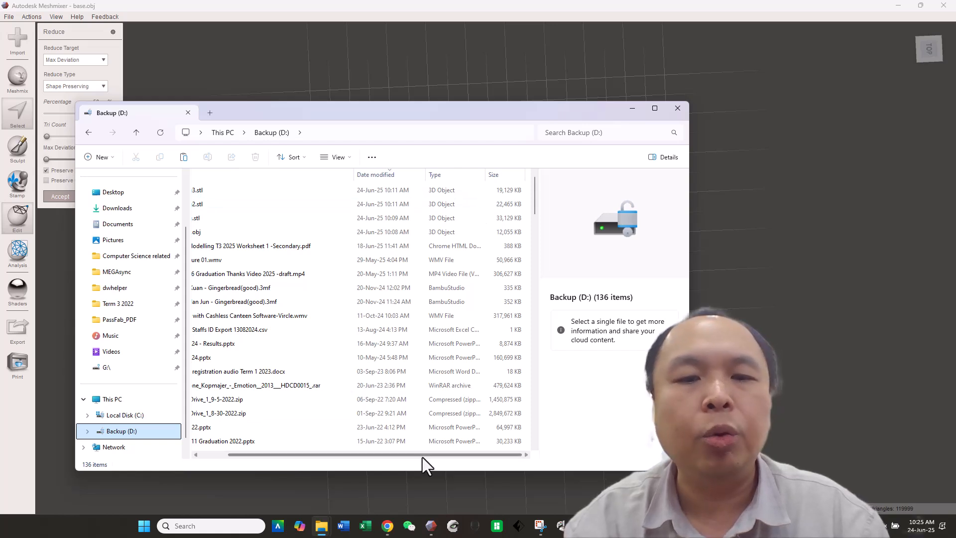
left_click_drag(420, 456, 366, 456)
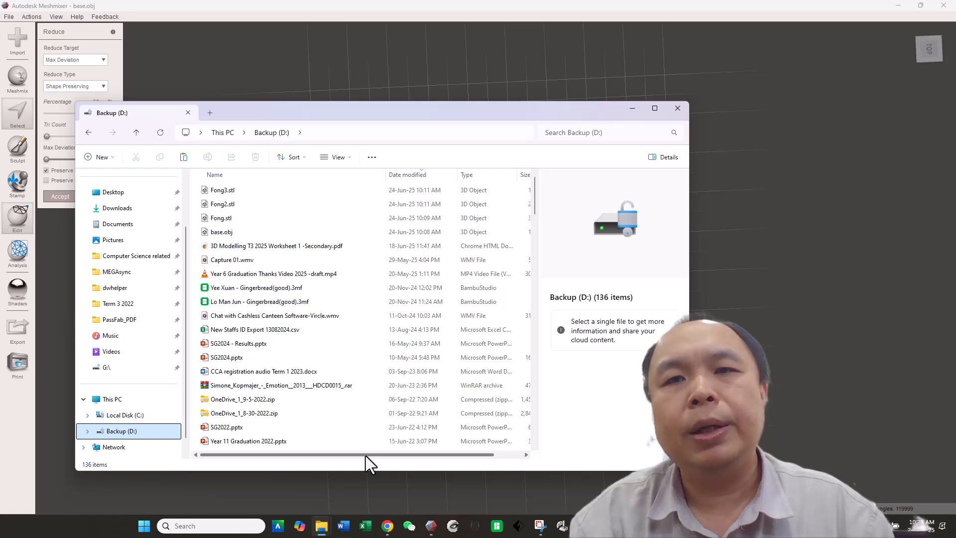
left_click(677, 114)
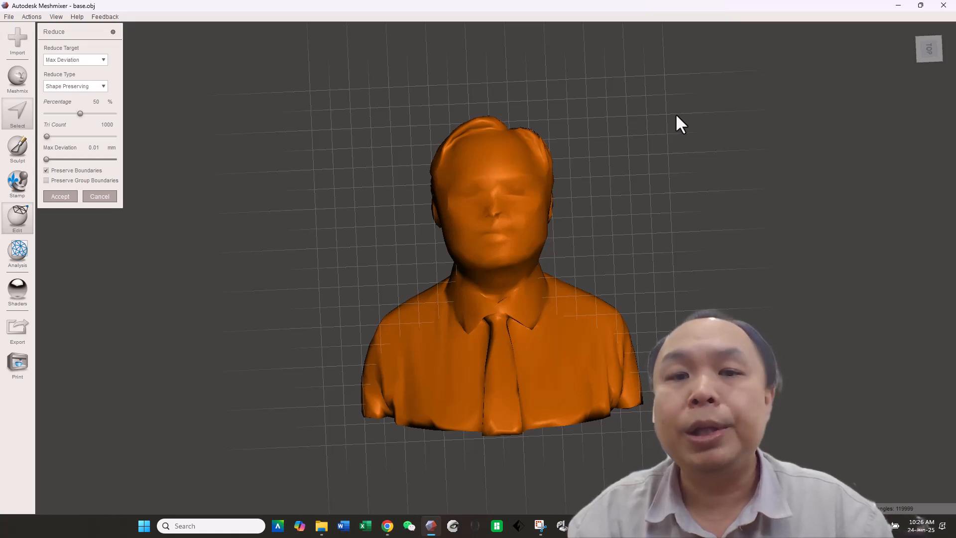